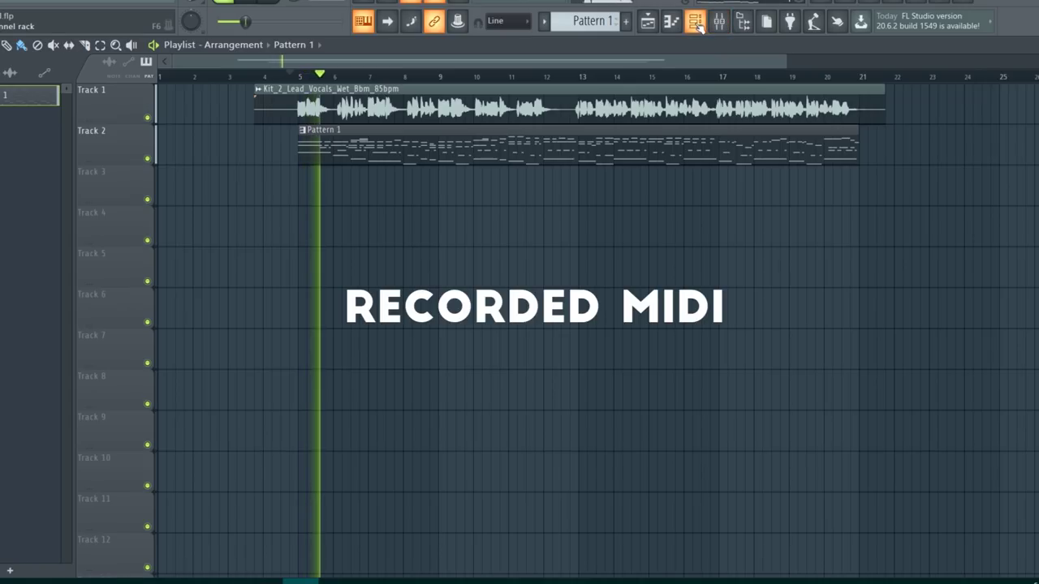
- Rename the Pattern 1 clip on Track 2 as Break Piano
{"action": "left_click", "coordinate": [302, 130]}
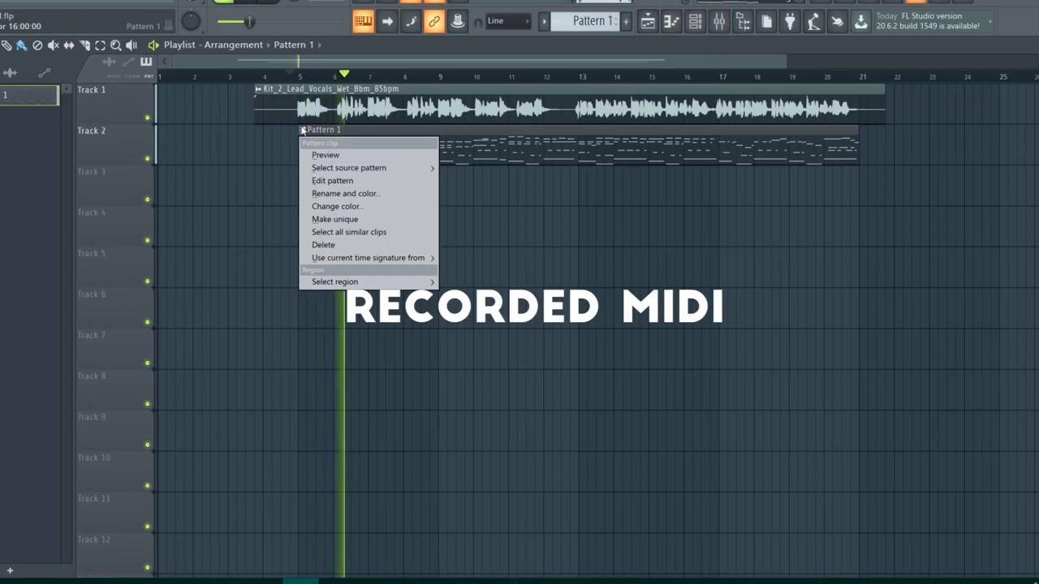
{"action": "left_click", "coordinate": [346, 194]}
{"action": "type", "text": "Bre"}
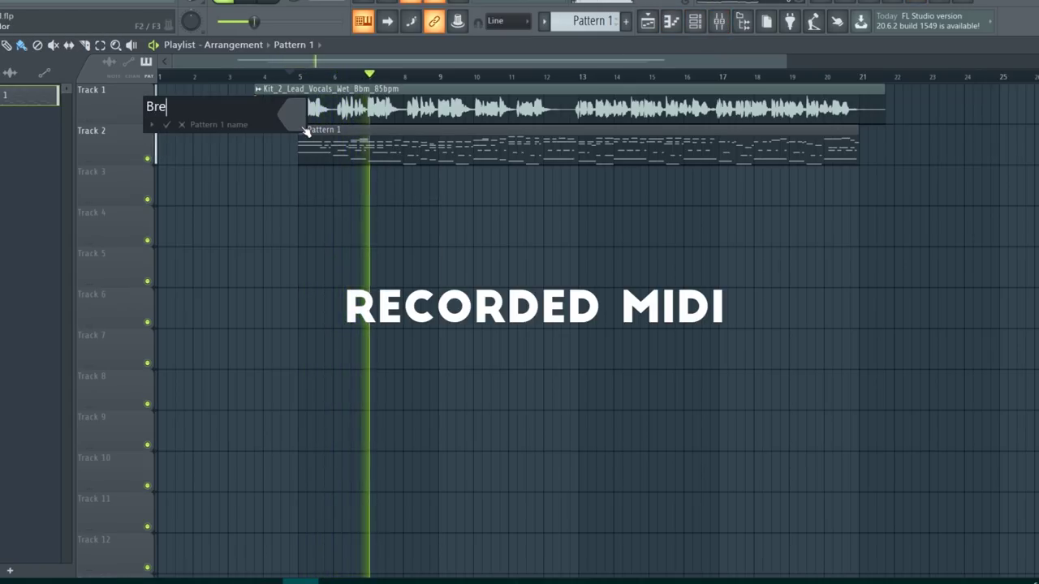
{"action": "type", "text": "ak P"}
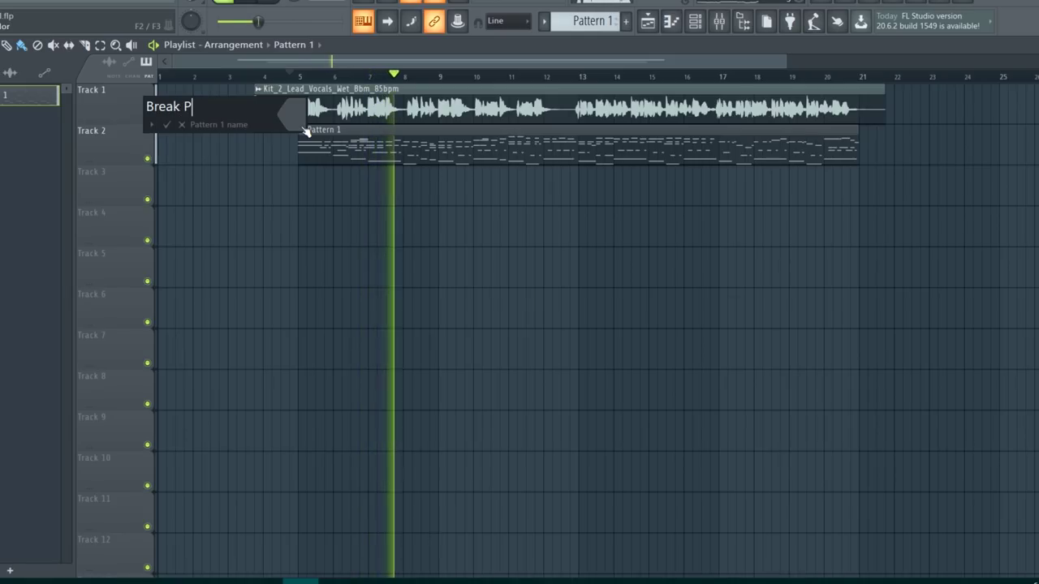
{"action": "type", "text": "iano"}
{"action": "key", "text": "Return"}
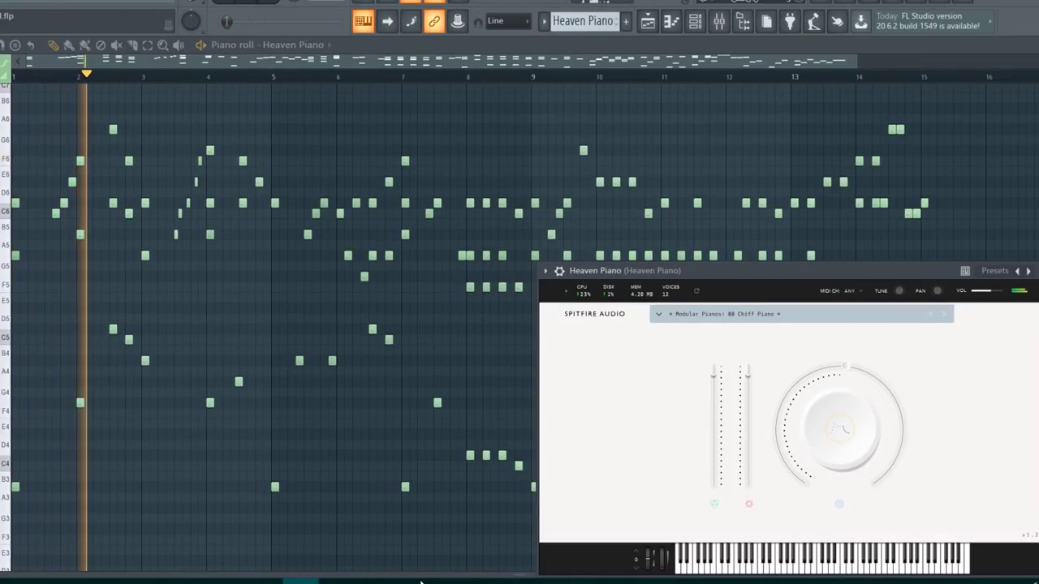
- Enlarge the velocity lane below the Heaven Piano notes to review their velocities, and readjust its height
{"action": "left_click_drag", "start_coordinate": [421, 582], "coordinate": [452, 403]}
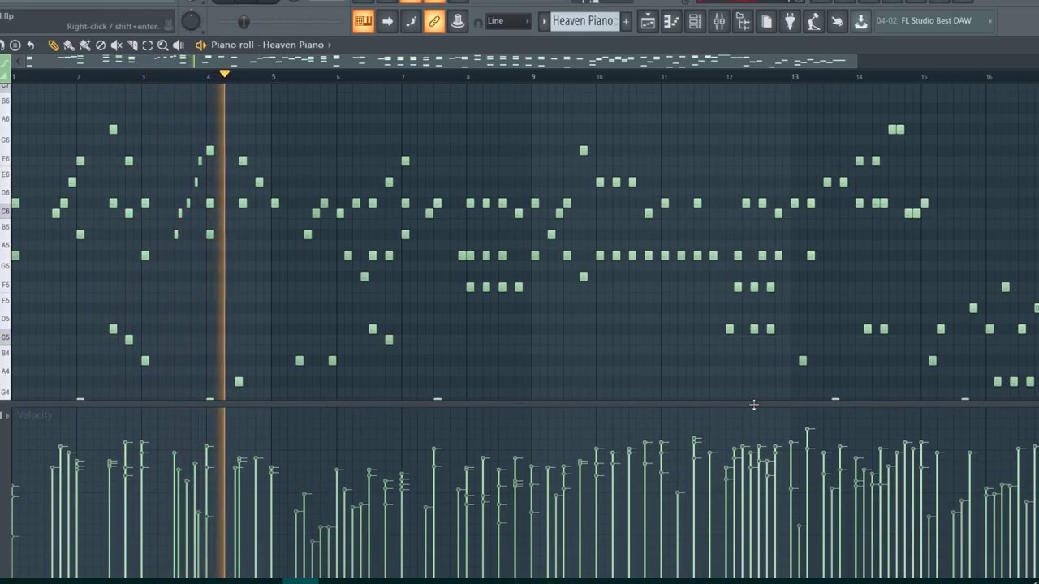
{"action": "left_click_drag", "start_coordinate": [754, 403], "coordinate": [754, 434]}
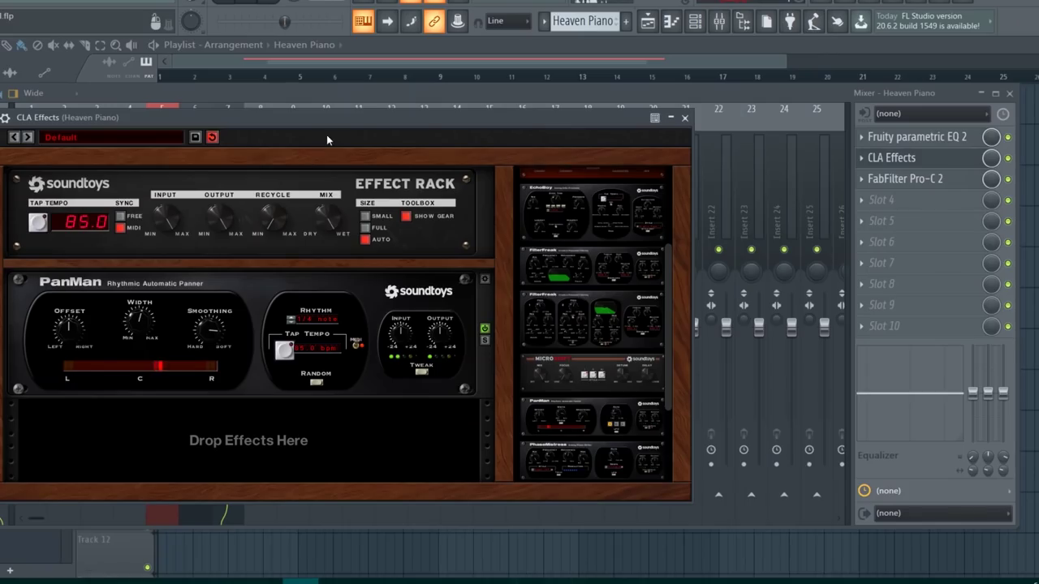
- Inspect the PanMan auto-panning in the Heaven Piano's CLA Effects slot, and close the effect and the mixer
{"action": "left_click_drag", "start_coordinate": [327, 140], "coordinate": [485, 127]}
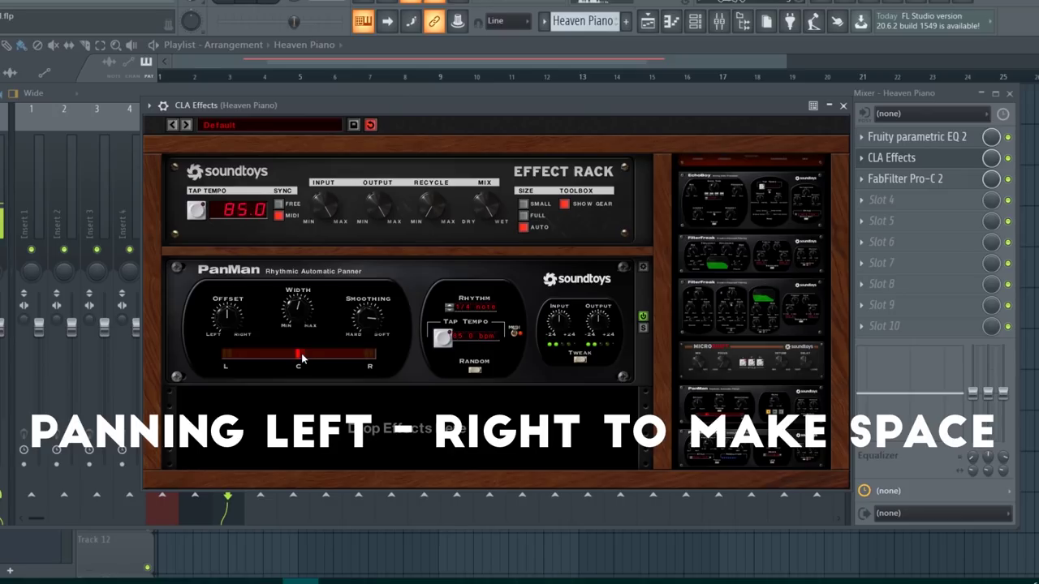
{"action": "left_click", "coordinate": [843, 107]}
{"action": "left_click", "coordinate": [1010, 94]}
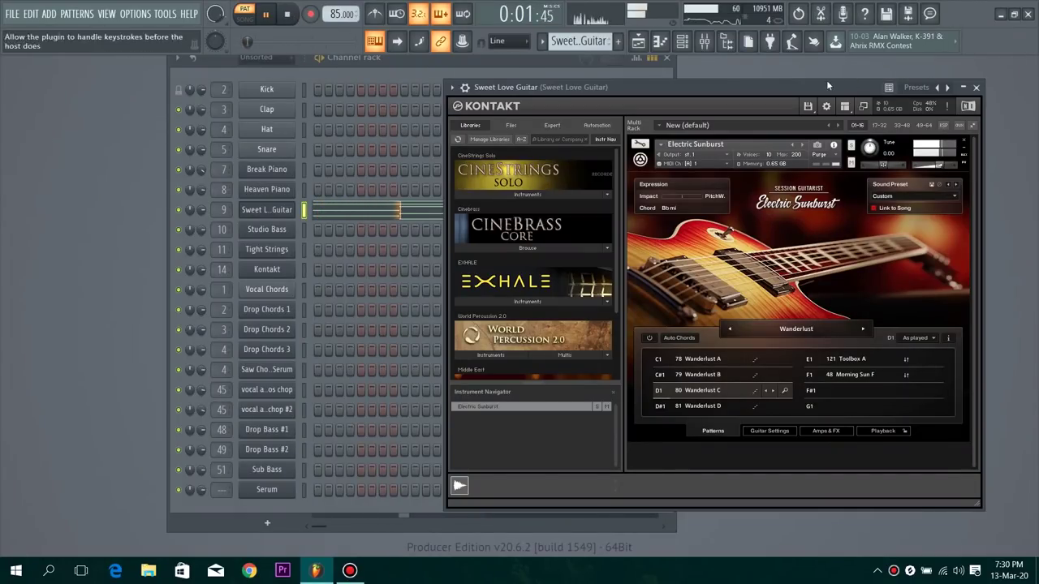
{"action": "left_click_drag", "start_coordinate": [827, 82], "coordinate": [634, 73]}
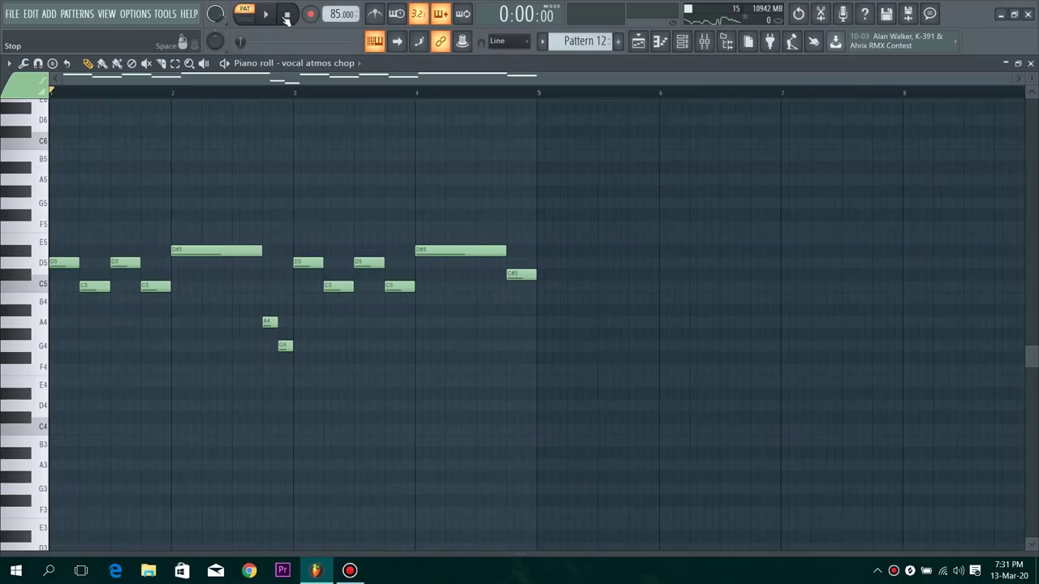
- Play the vocal atmos chop notes of Pattern 12 and bring up the mixer
{"action": "key", "text": "space"}
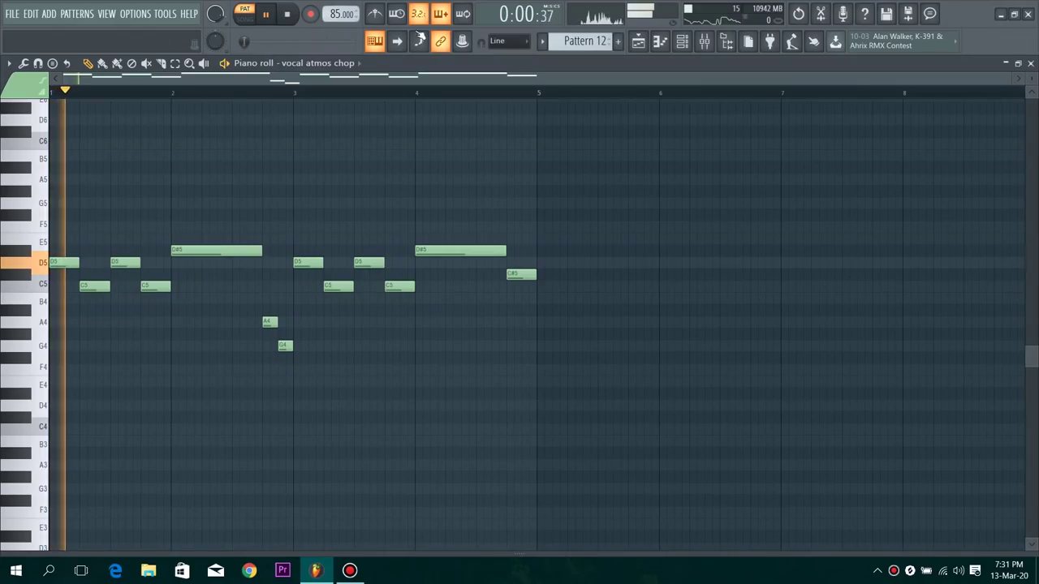
{"action": "left_click", "coordinate": [705, 44]}
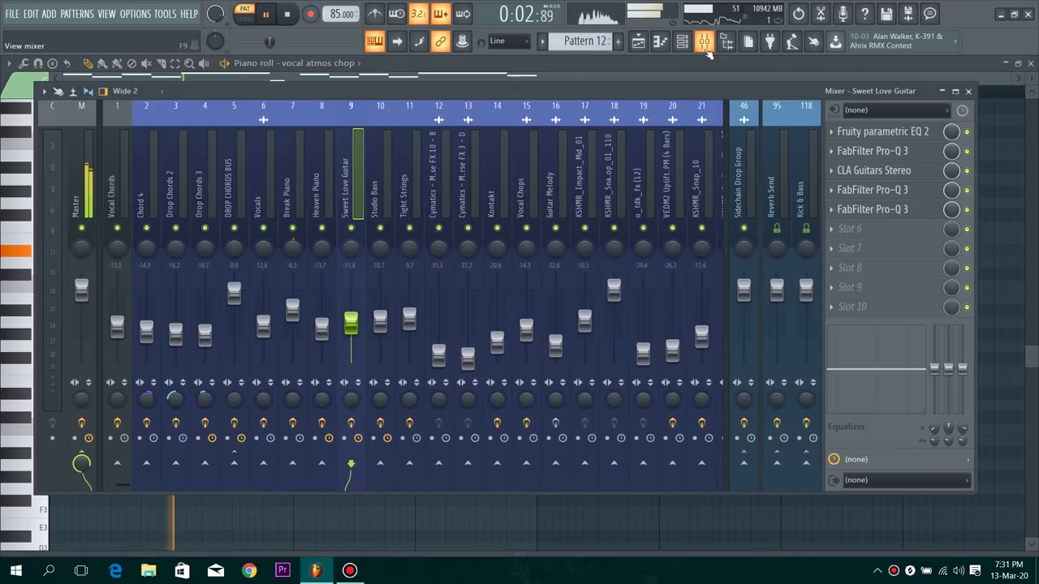
{"action": "left_click", "coordinate": [672, 171]}
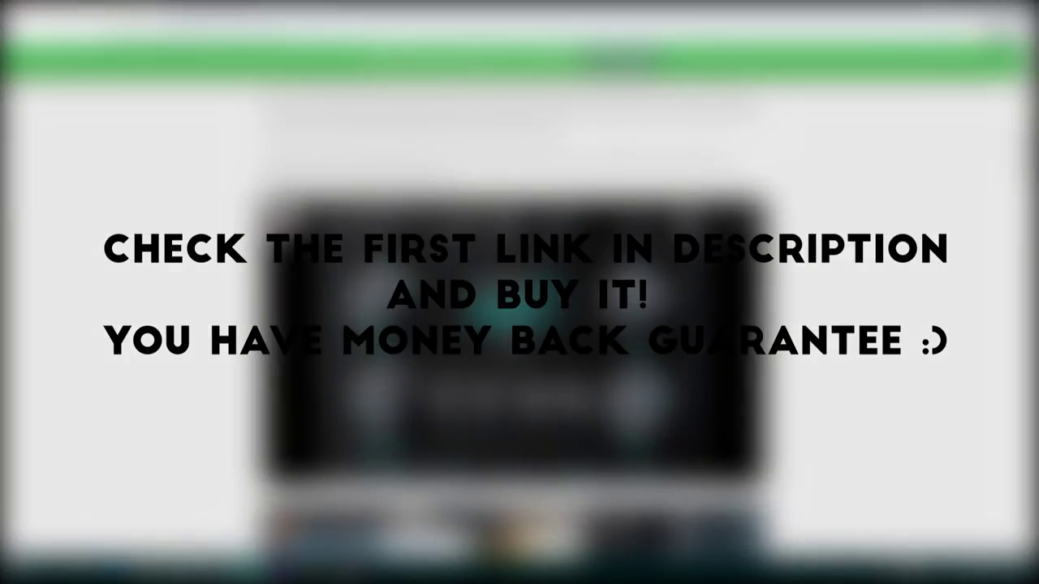
- Look through the Vox Engine 2 product page in the browser, including its new features and reviews
{"action": "scroll", "coordinate": [516, 317], "scroll_direction": "down", "scroll_amount": 7}
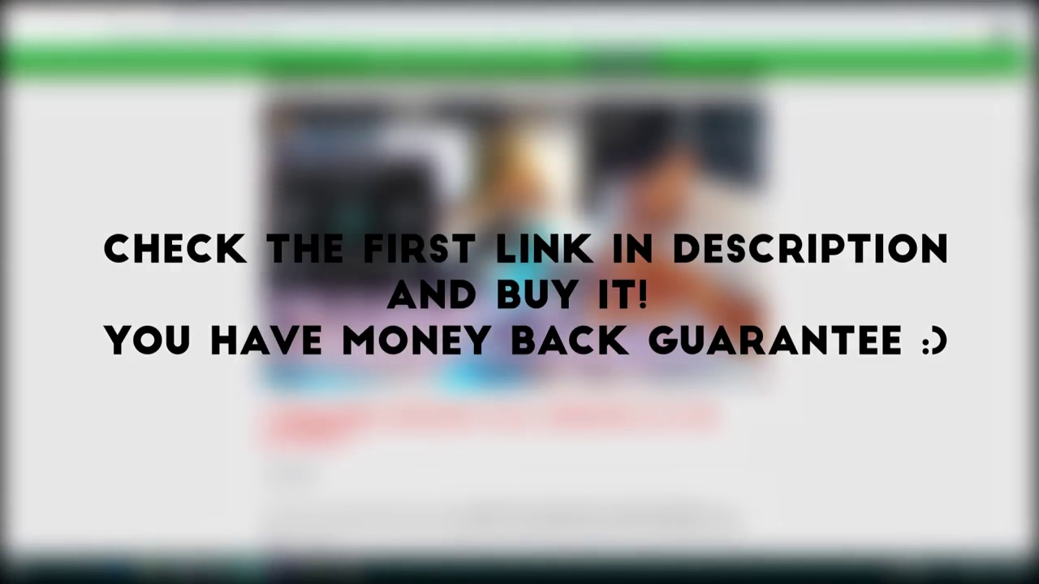
{"action": "scroll", "coordinate": [516, 317], "scroll_direction": "down", "scroll_amount": 4}
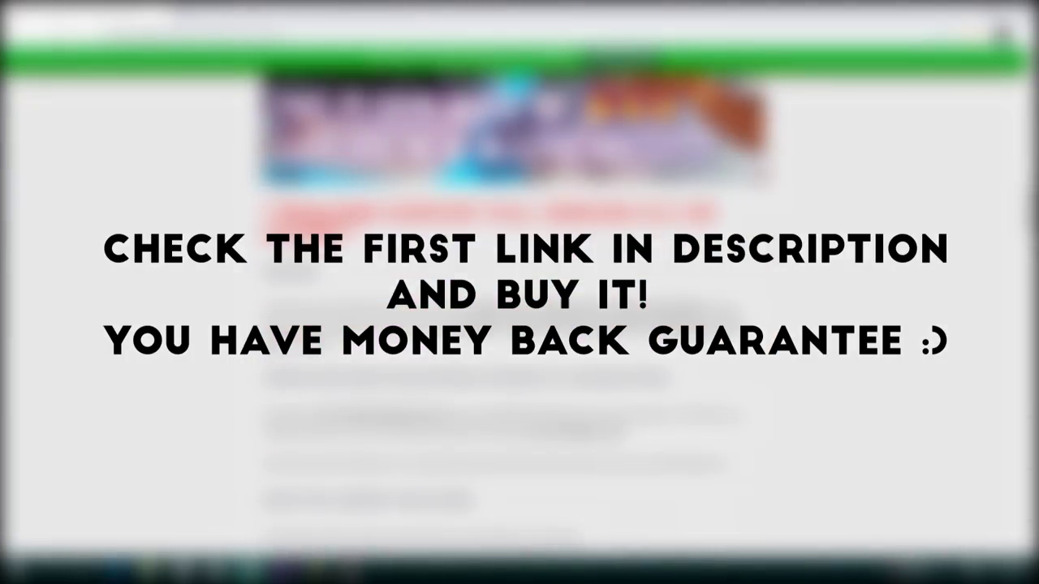
{"action": "scroll", "coordinate": [516, 317], "scroll_direction": "down", "scroll_amount": 4}
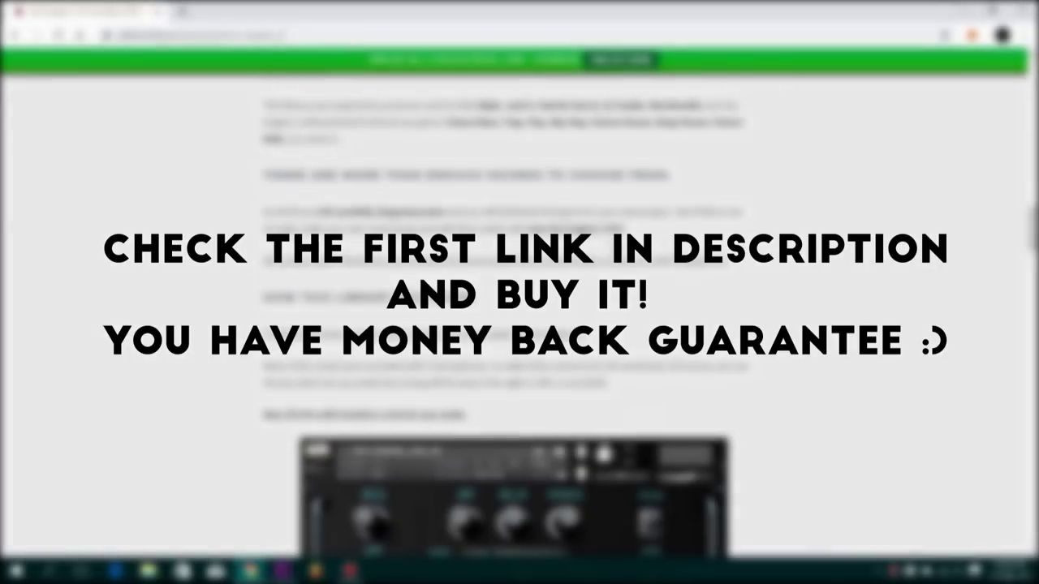
{"action": "scroll", "coordinate": [516, 316], "scroll_direction": "down", "scroll_amount": 12}
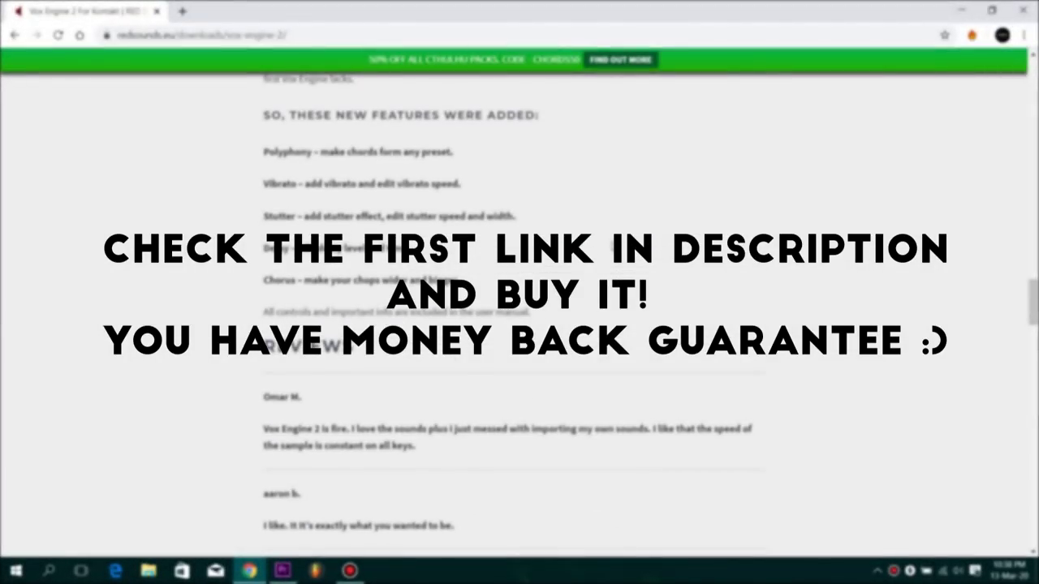
{"action": "scroll", "coordinate": [612, 246], "scroll_direction": "down", "scroll_amount": 4}
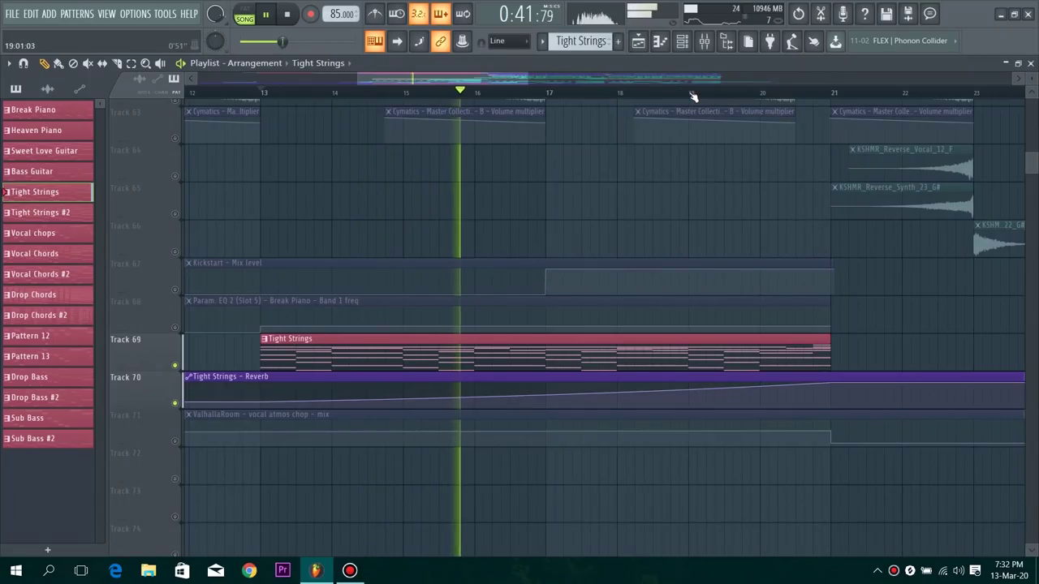
- Jump song playback to bar 19 in the playlist to hear the Tight Strings reverb automation
{"action": "left_click", "coordinate": [690, 93]}
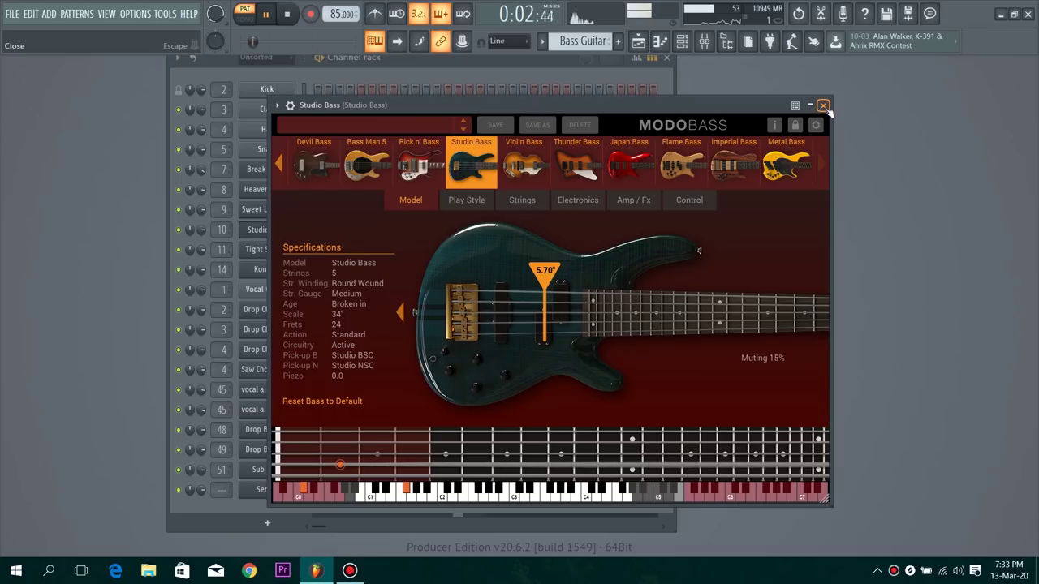
- Close the Studio Bass instrument, open its mixer track and inspect the S1 Imager Stereo effect
{"action": "left_click", "coordinate": [824, 106]}
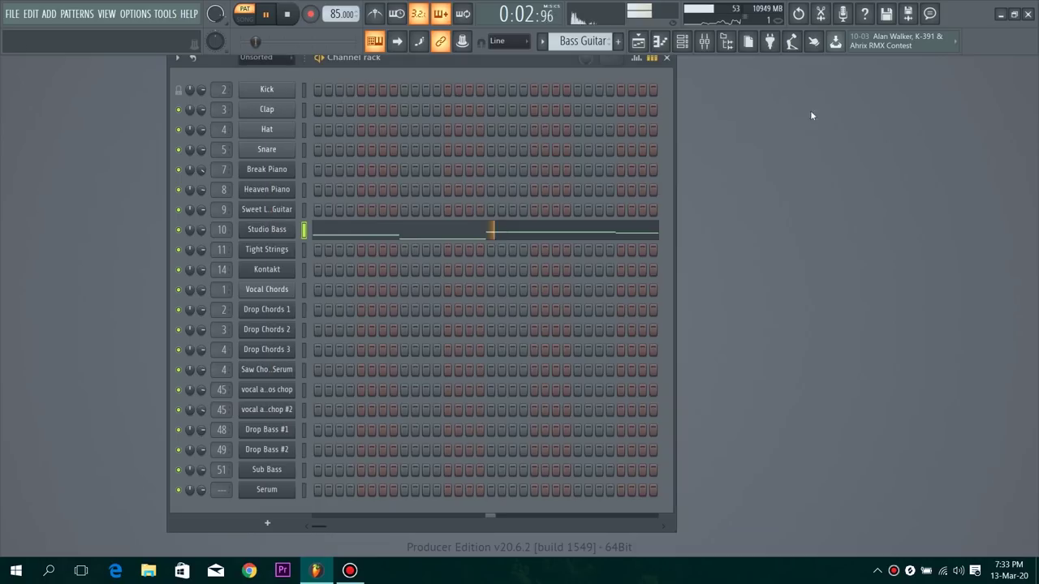
{"action": "double_click", "coordinate": [223, 233]}
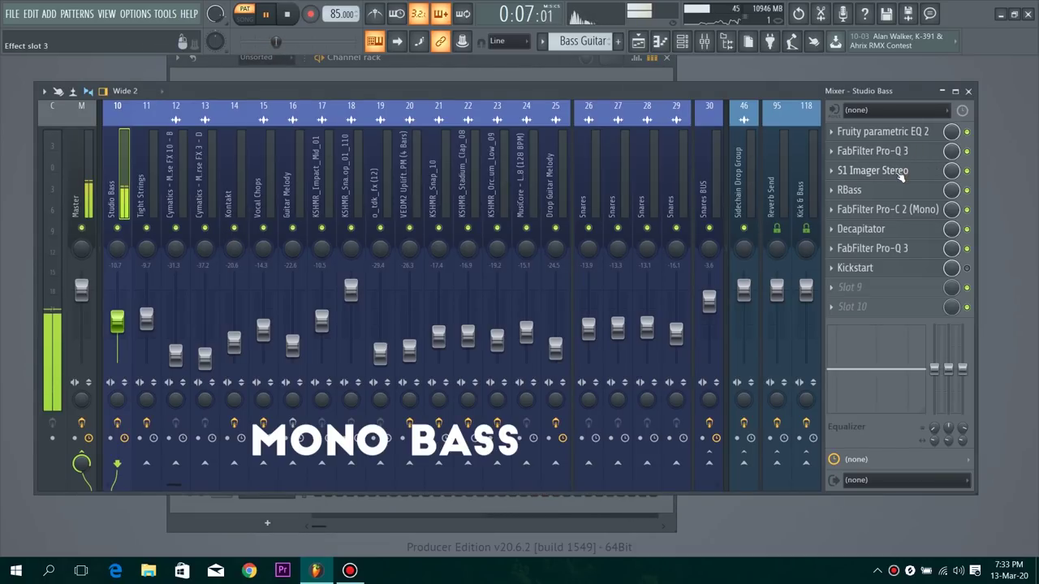
{"action": "left_click", "coordinate": [873, 170]}
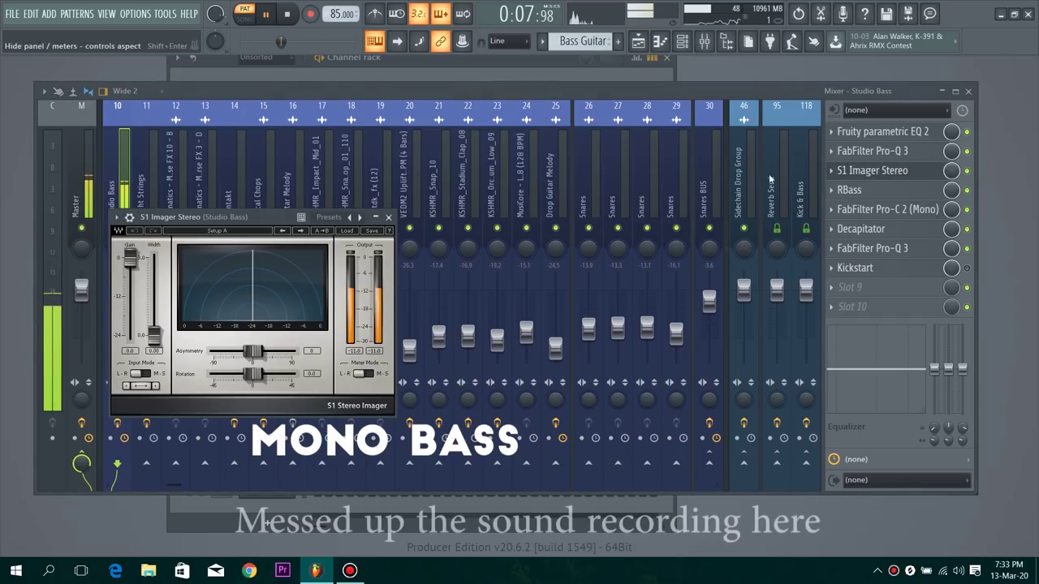
{"action": "left_click", "coordinate": [915, 172]}
- Inspect the RBass settings on the Studio Bass mixer track and close the effect
{"action": "left_click", "coordinate": [892, 194]}
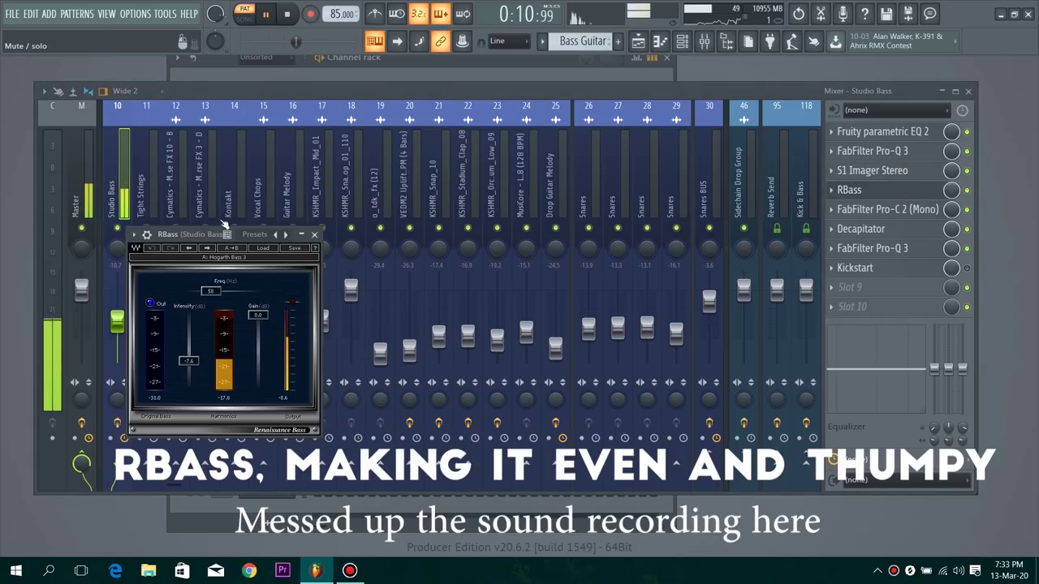
{"action": "left_click_drag", "start_coordinate": [229, 237], "coordinate": [546, 224]}
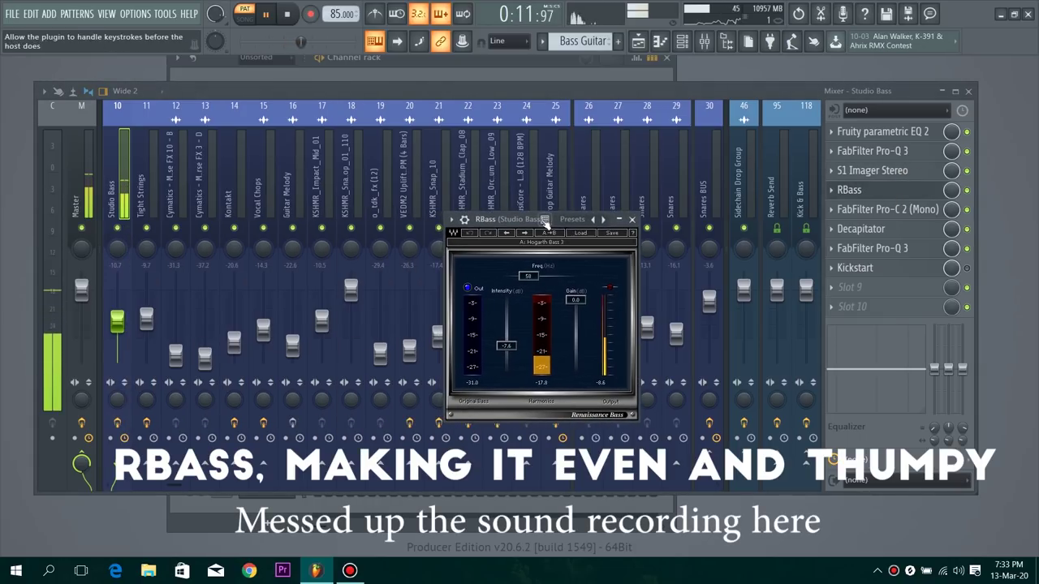
{"action": "left_click", "coordinate": [634, 219]}
- Inspect the FabFilter Pro-C 2 (Mono) compressor and the Decapitator distortion on the Studio Bass track, closing each
{"action": "left_click", "coordinate": [888, 211]}
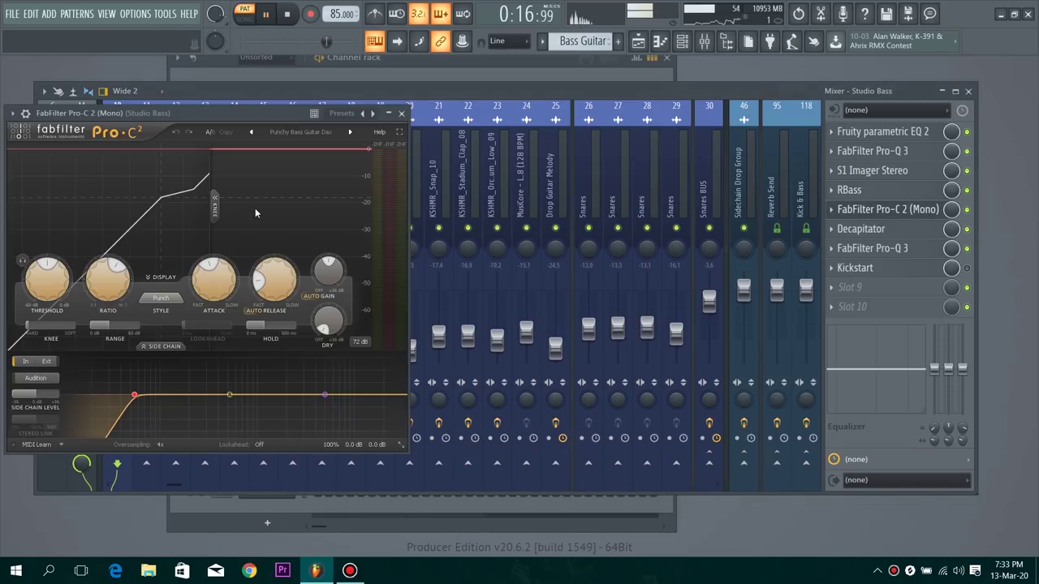
{"action": "left_click_drag", "start_coordinate": [264, 118], "coordinate": [674, 118]}
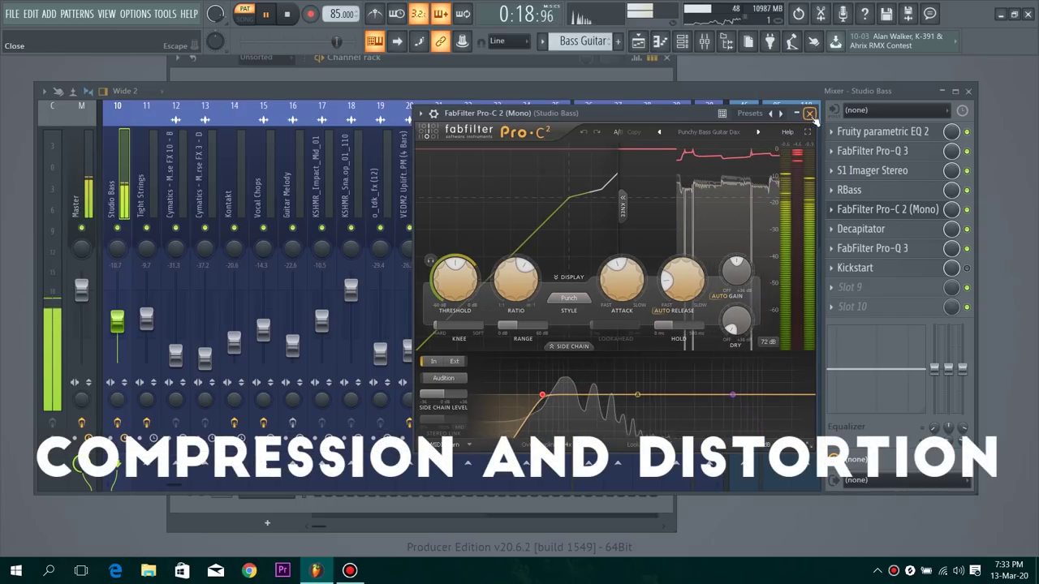
{"action": "left_click", "coordinate": [810, 114]}
{"action": "left_click", "coordinate": [860, 229]}
{"action": "left_click_drag", "start_coordinate": [255, 134], "coordinate": [790, 140]}
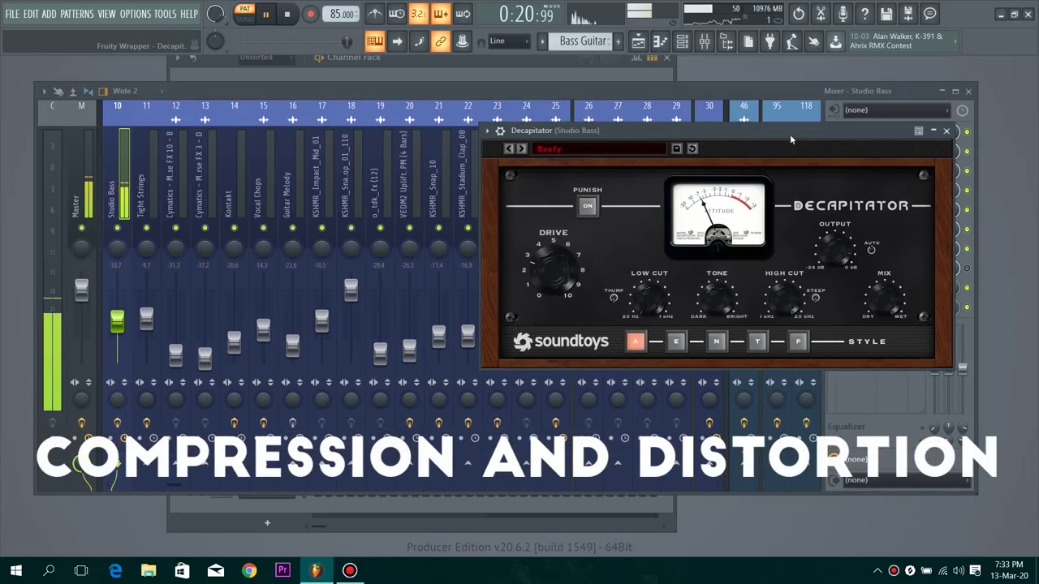
{"action": "left_click", "coordinate": [947, 131]}
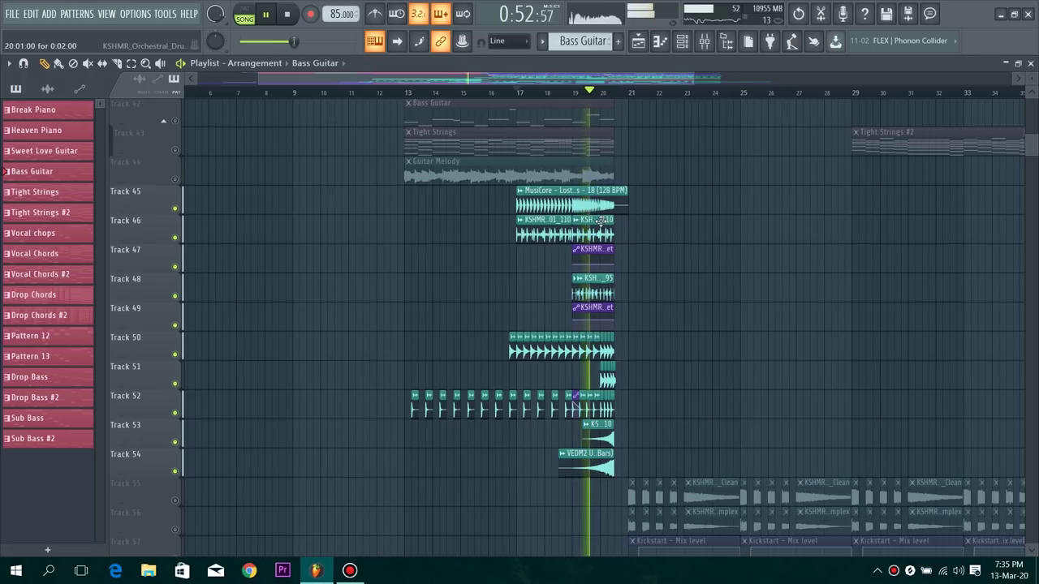
{"action": "scroll", "coordinate": [599, 224], "scroll_direction": "up", "scroll_amount": 7}
{"action": "scroll", "coordinate": [622, 93], "scroll_direction": "up", "scroll_amount": 5}
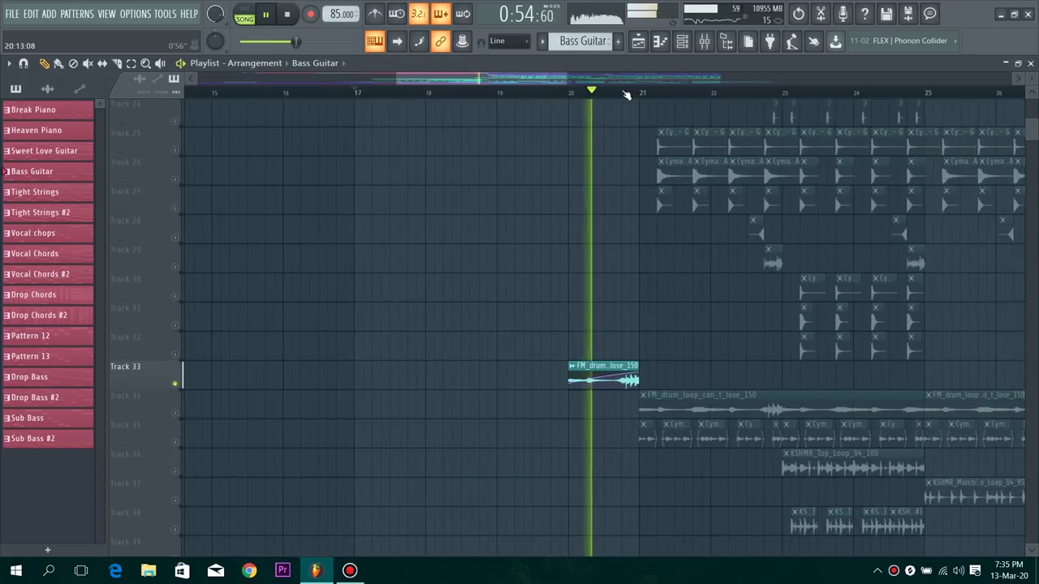
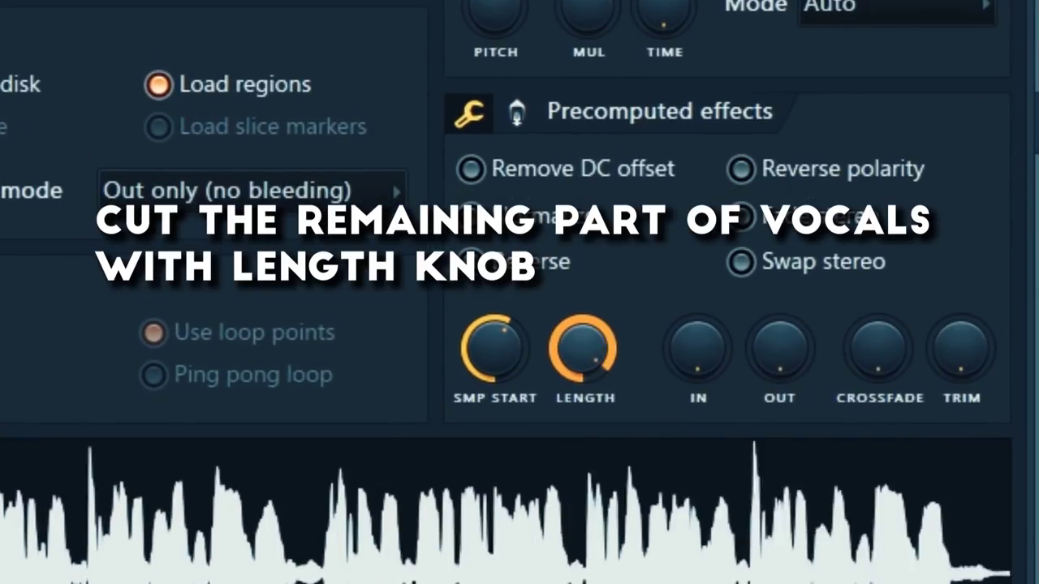
- Shorten the vocal sample in the Vocal Chords #2 sampler by lowering its length, cutting off the remaining vocals
{"action": "left_click_drag", "start_coordinate": [555, 325], "coordinate": [555, 402]}
{"action": "left_click_drag", "start_coordinate": [582, 351], "coordinate": [582, 342]}
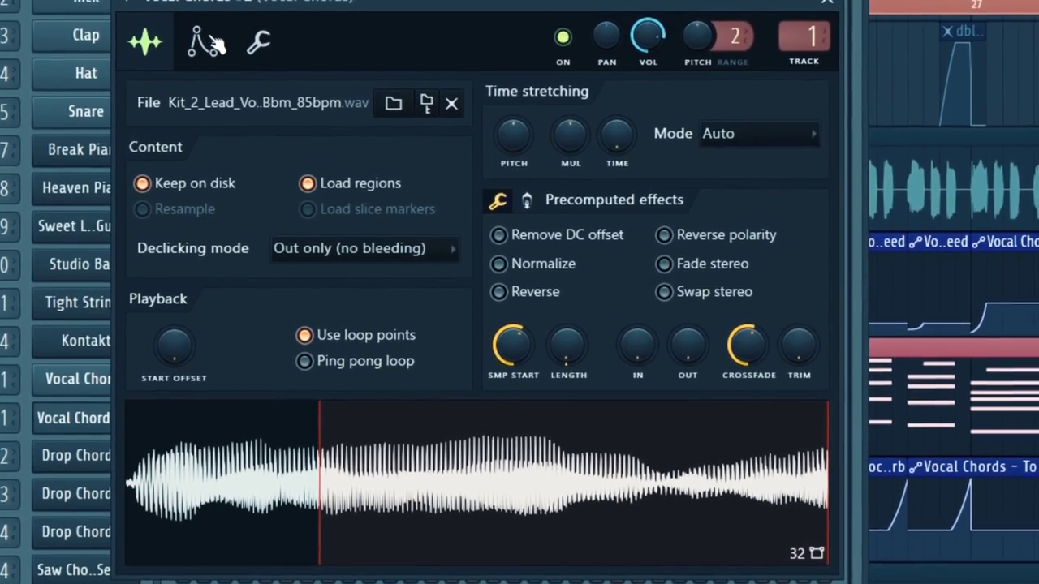
- Shape the Vocal Chords #2 pitch envelope with maximum hold, minimum decay, sustain and release, and a short attack
{"action": "left_click", "coordinate": [213, 44]}
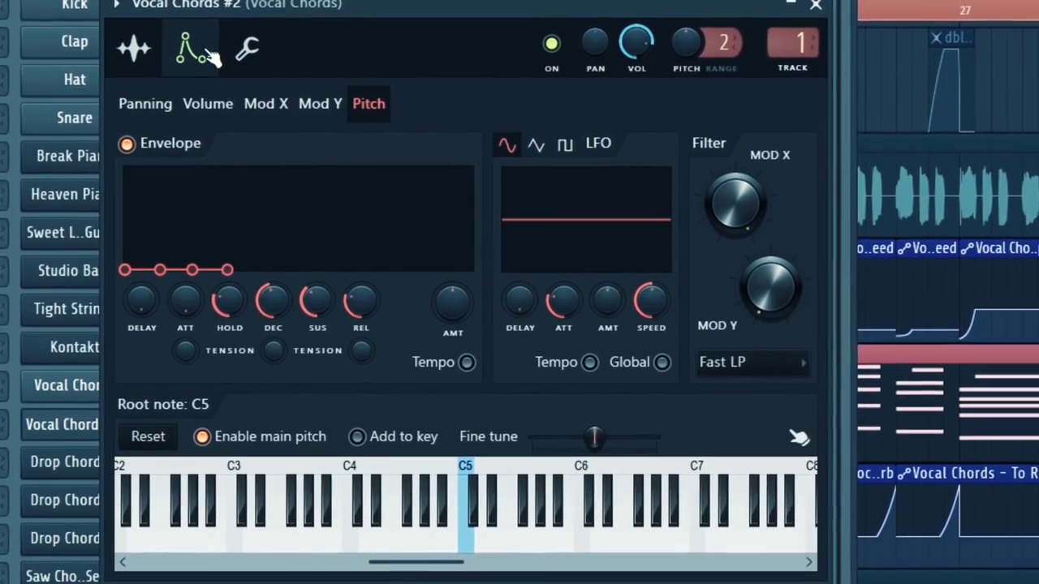
{"action": "left_click", "coordinate": [130, 106]}
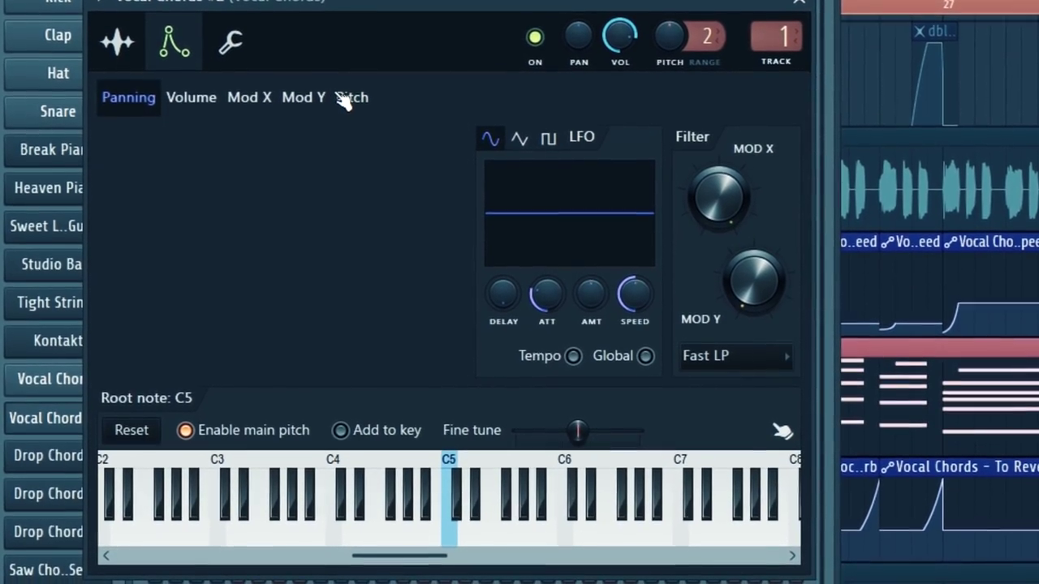
{"action": "left_click", "coordinate": [354, 106]}
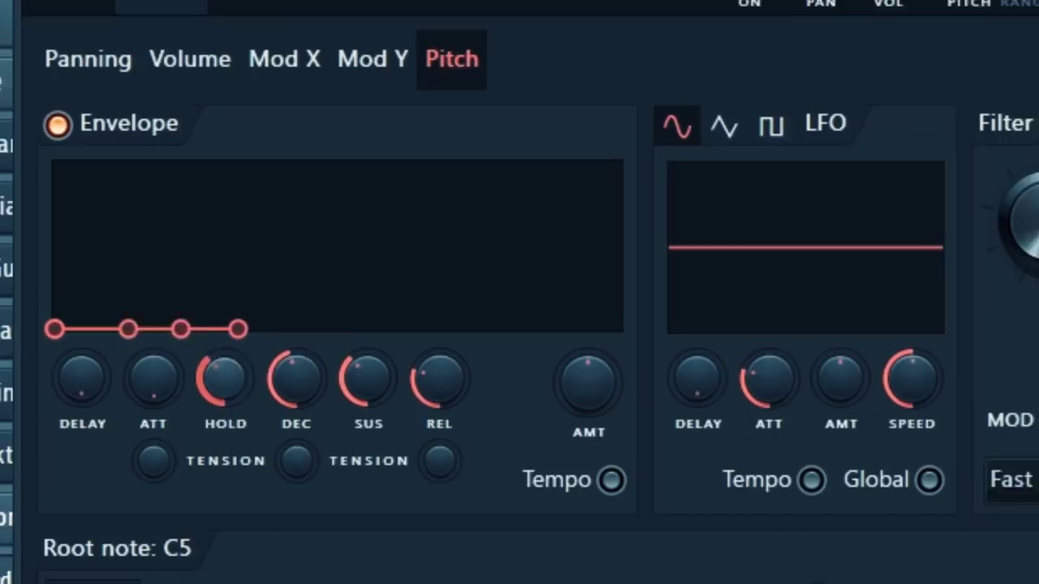
{"action": "left_click_drag", "start_coordinate": [227, 388], "coordinate": [228, 316]}
{"action": "left_click_drag", "start_coordinate": [289, 384], "coordinate": [289, 463]}
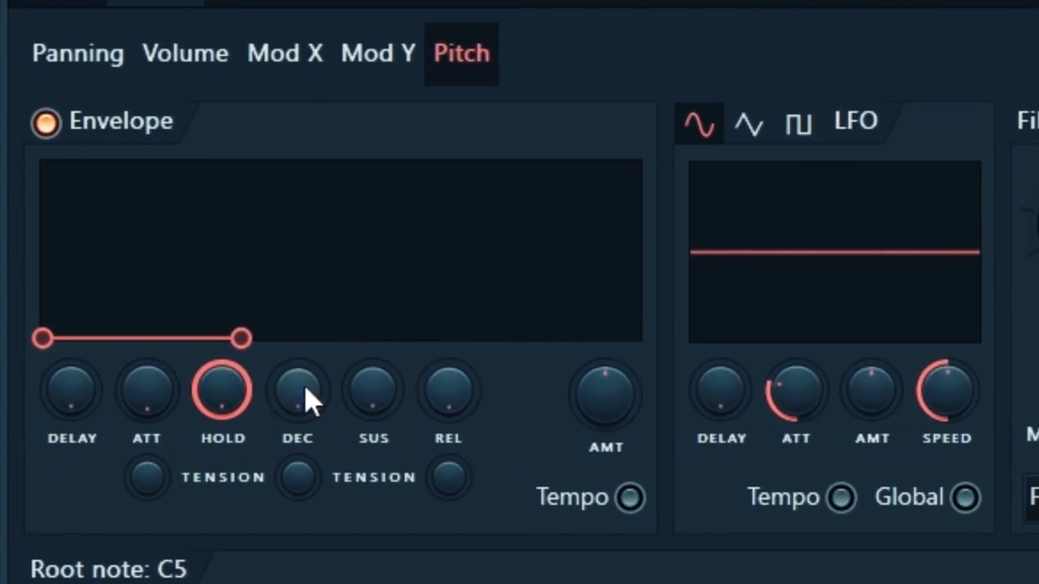
{"action": "right_click", "coordinate": [138, 414]}
{"action": "left_click", "coordinate": [142, 422]}
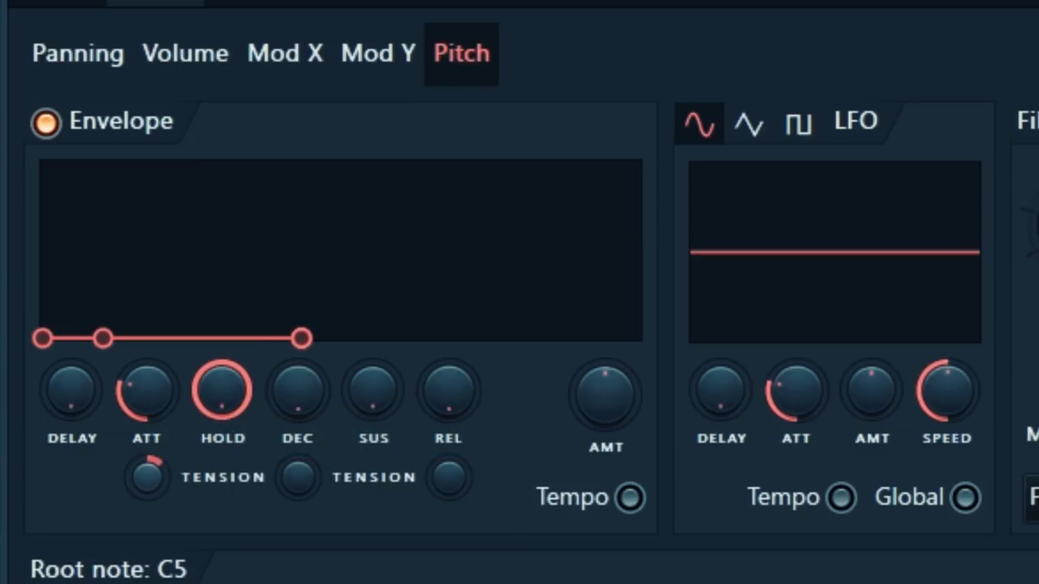
- Raise the Vocal Chords #2 pitch envelope amount to about half of its positive range
{"action": "left_click_drag", "start_coordinate": [637, 402], "coordinate": [605, 443]}
{"action": "right_click", "coordinate": [605, 443]}
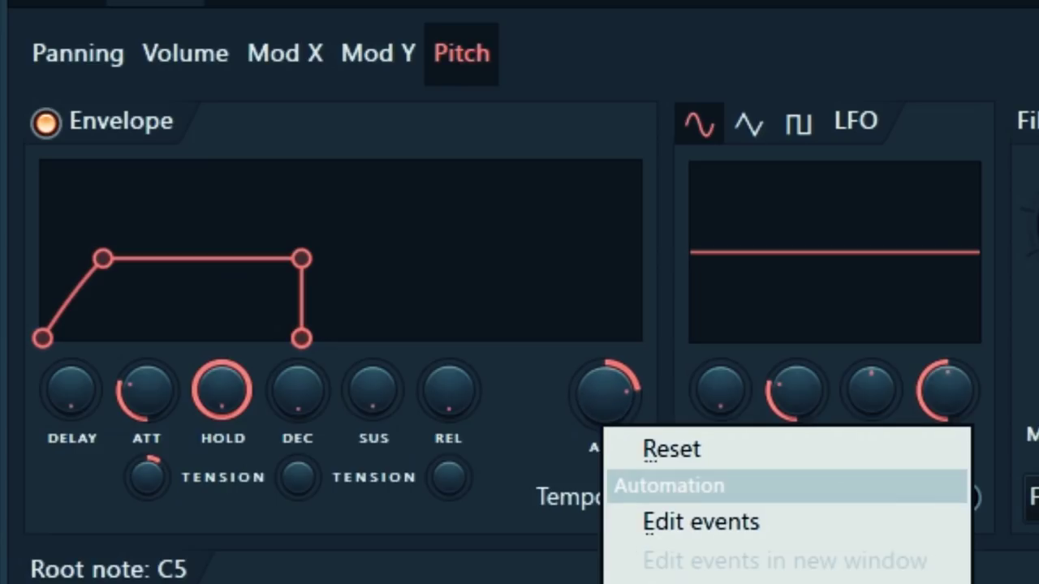
{"action": "key", "text": "Escape"}
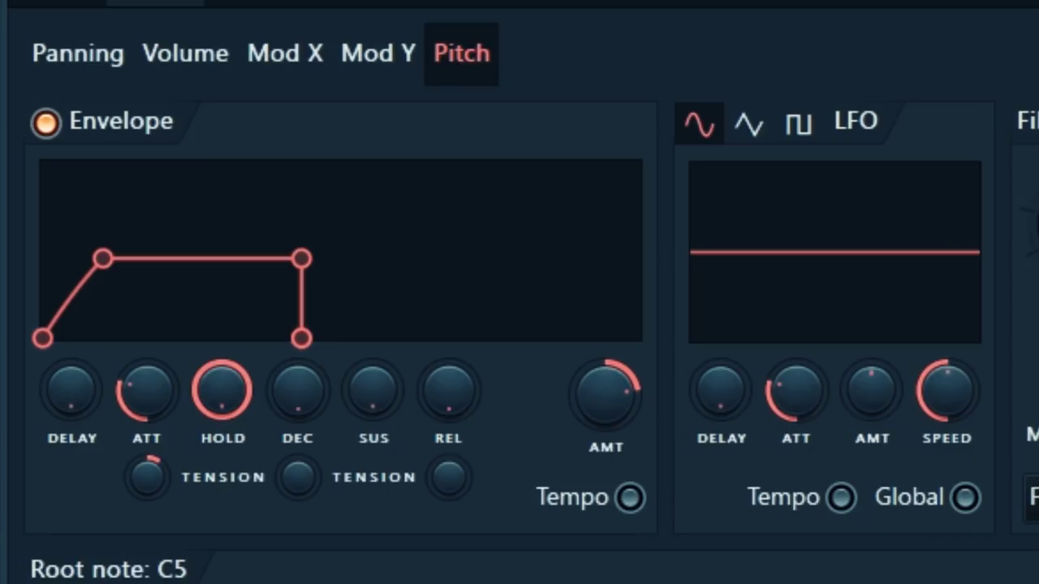
{"action": "left_click_drag", "start_coordinate": [605, 395], "coordinate": [605, 386]}
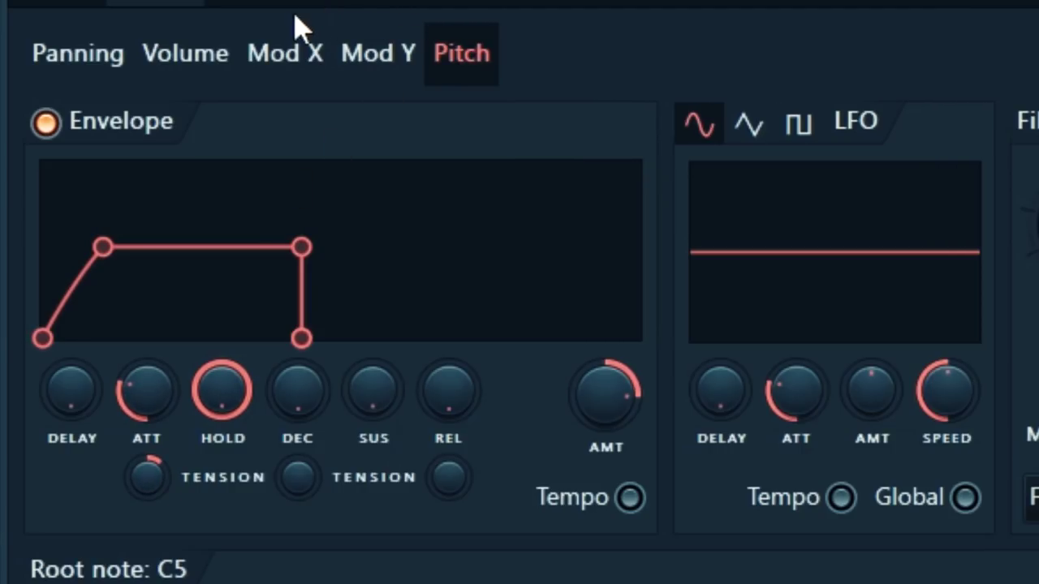
- Tempo-sync the sampler's volume LFO, set its attack to minimum and amount to maximum, and raise the speed slightly
{"action": "left_click", "coordinate": [204, 70]}
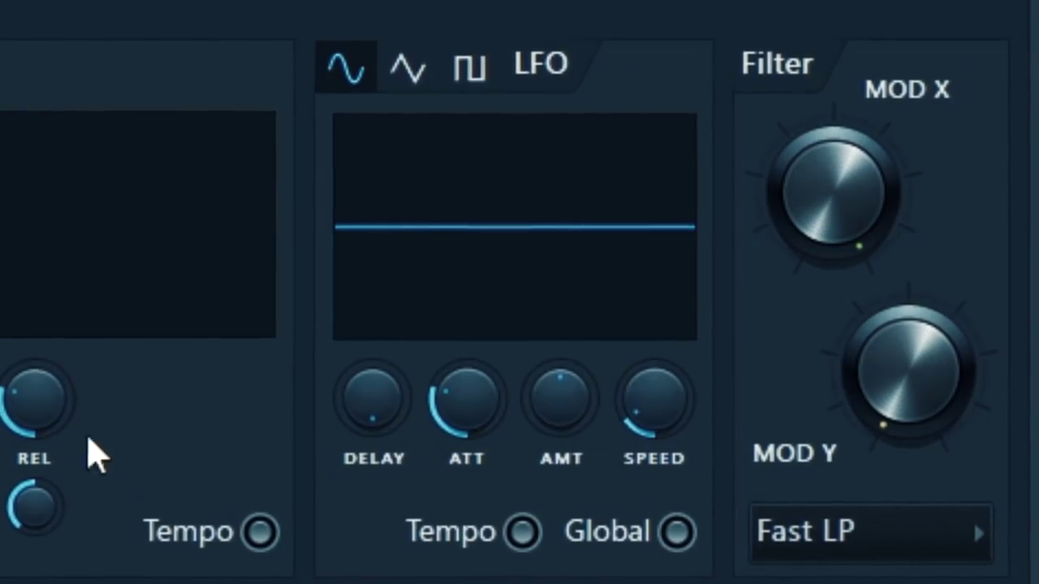
{"action": "left_click", "coordinate": [522, 532]}
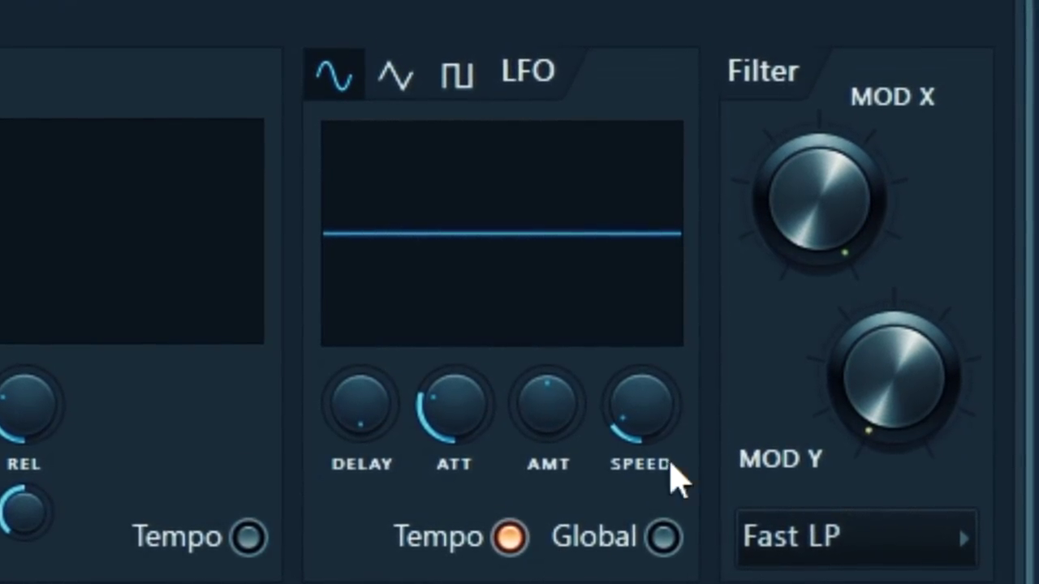
{"action": "left_click_drag", "start_coordinate": [455, 406], "coordinate": [455, 487]}
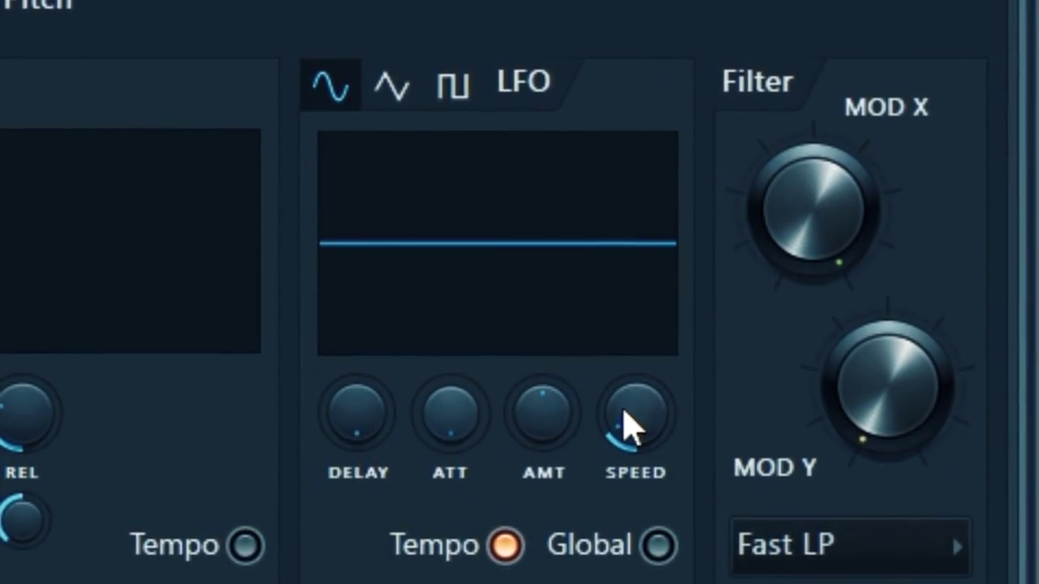
{"action": "left_click_drag", "start_coordinate": [546, 416], "coordinate": [545, 366]}
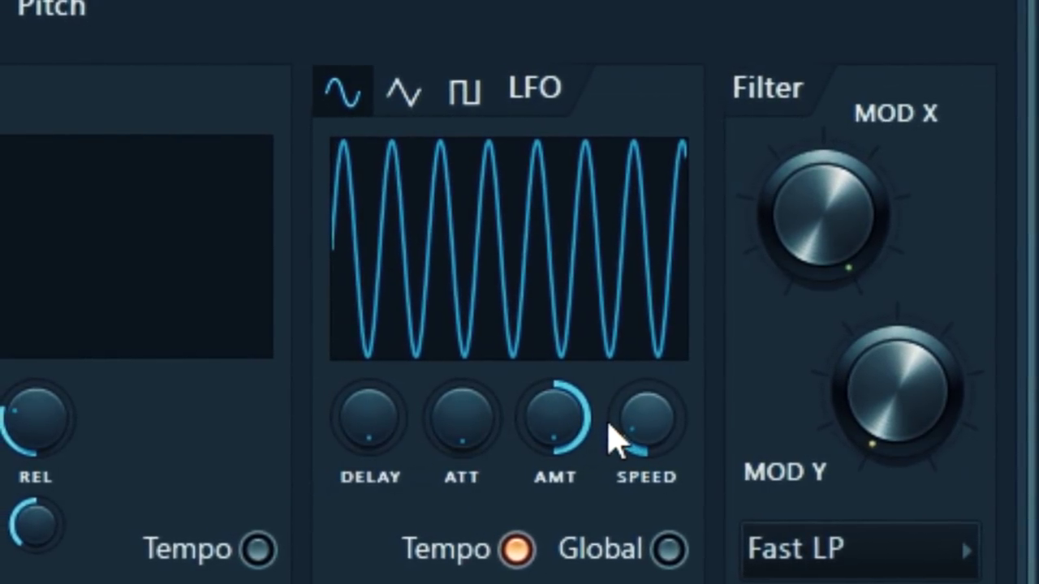
{"action": "left_click_drag", "start_coordinate": [665, 441], "coordinate": [666, 406]}
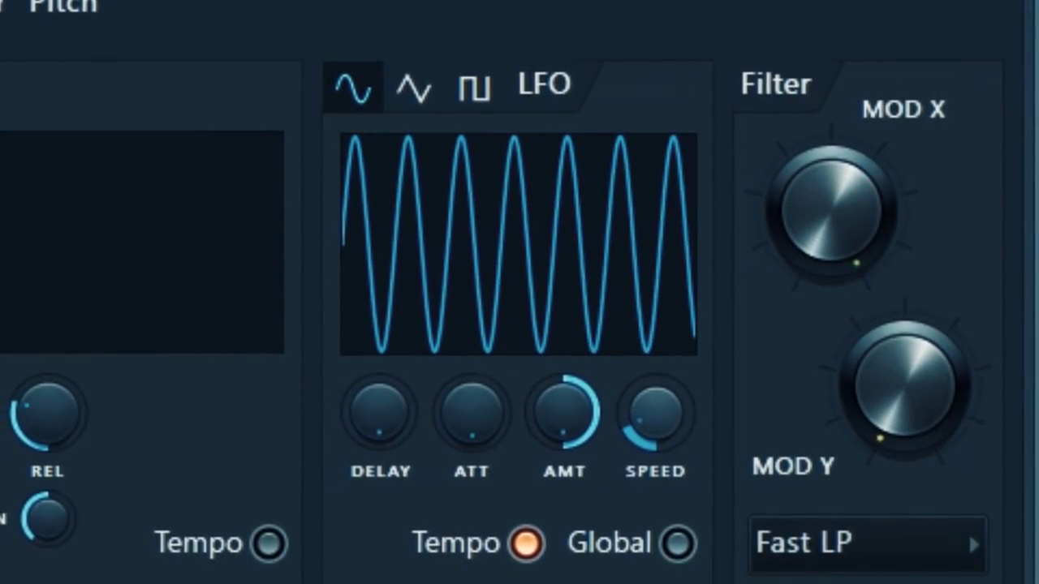
- Create an automation clip for the volume LFO speed
{"action": "right_click", "coordinate": [668, 429]}
{"action": "left_click", "coordinate": [777, 33]}
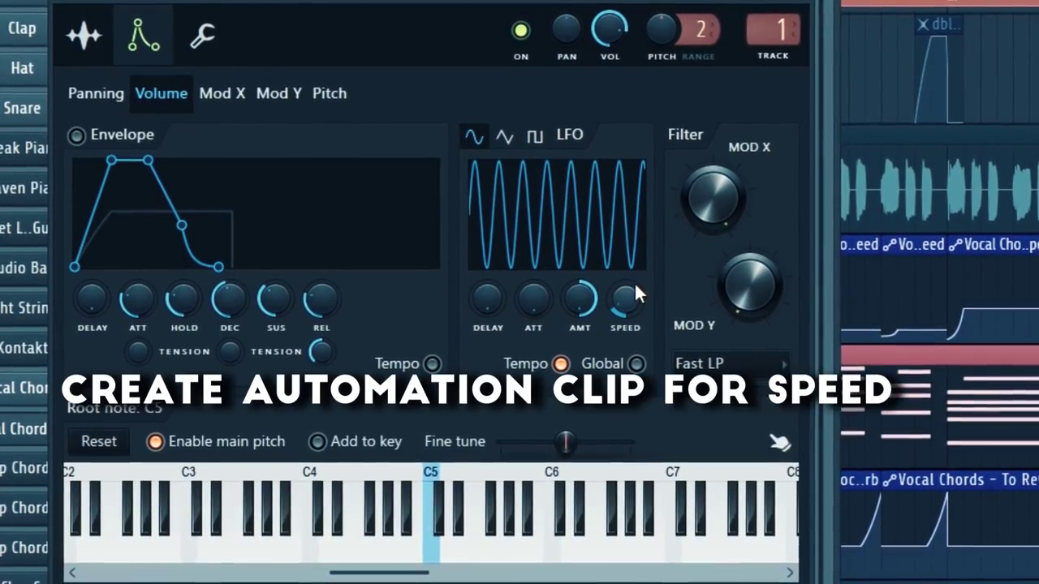
{"action": "right_click", "coordinate": [675, 397]}
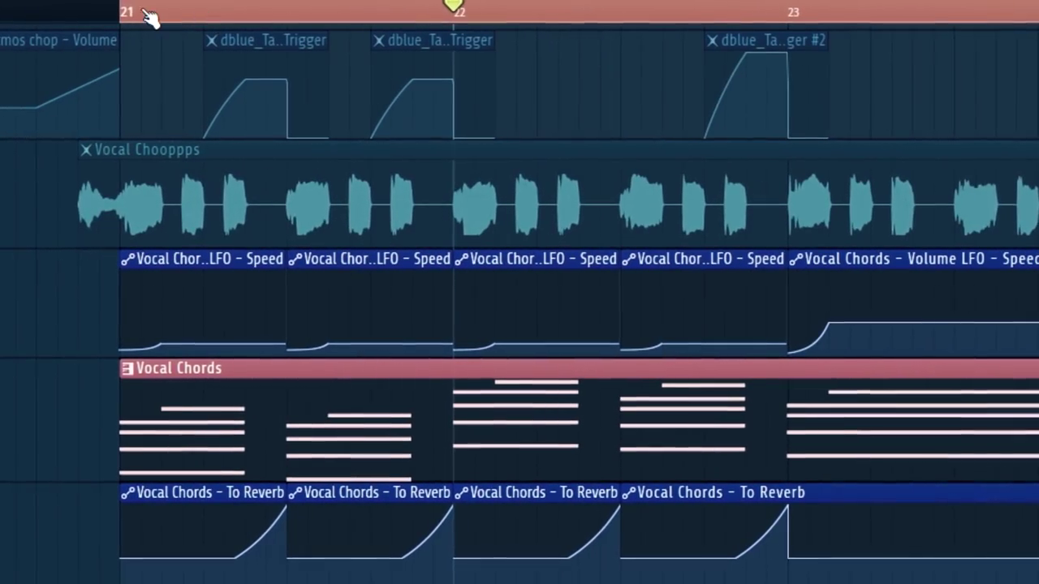
- Solo the Vocal Chords track, mute its To Reverb automation, and play briefly from bar 21
{"action": "left_click", "coordinate": [135, 9]}
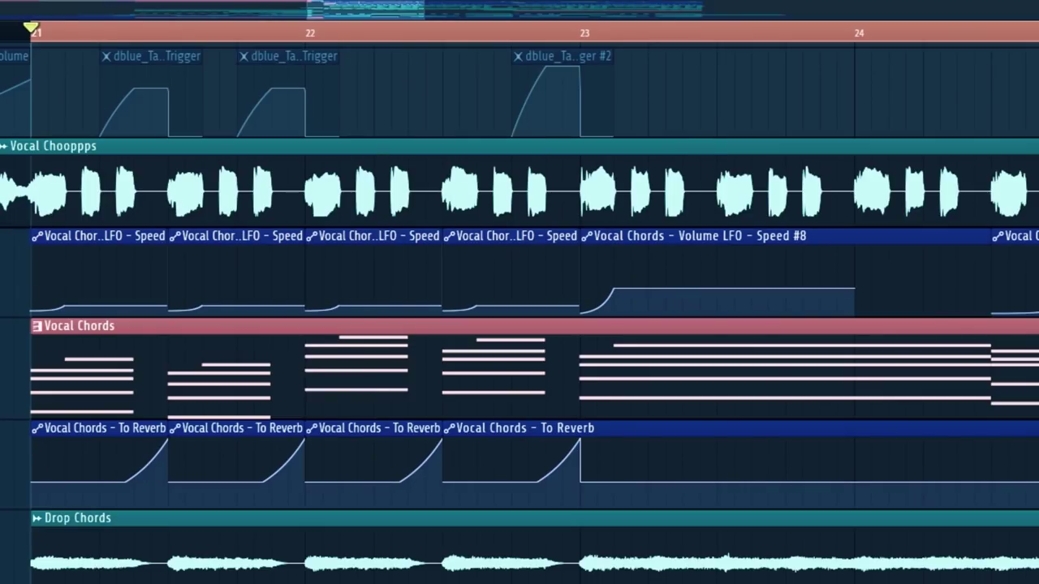
{"action": "right_click", "coordinate": [176, 325]}
{"action": "left_click", "coordinate": [177, 380]}
{"action": "key", "text": "space"}
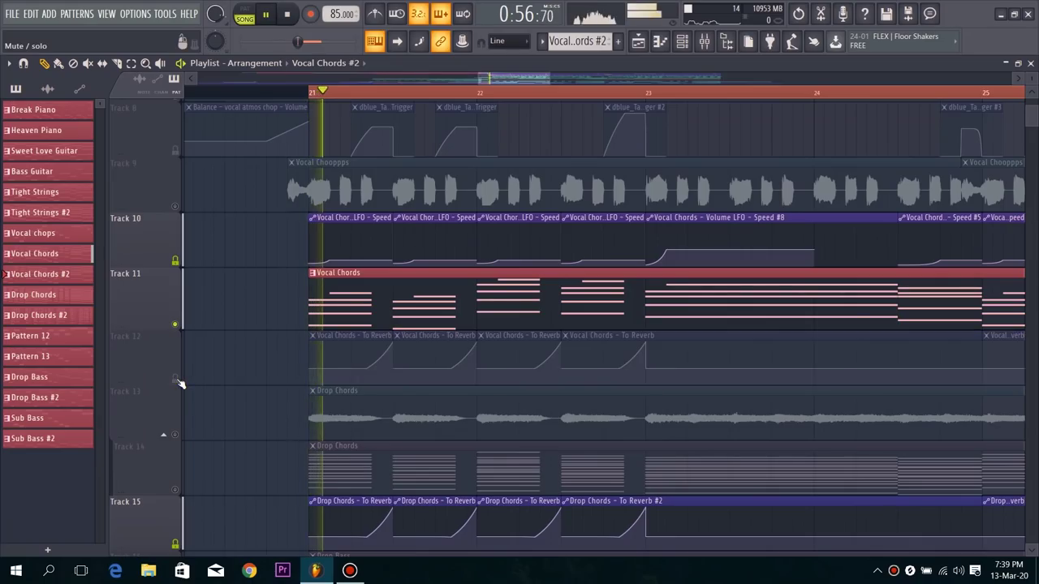
{"action": "key", "text": "space"}
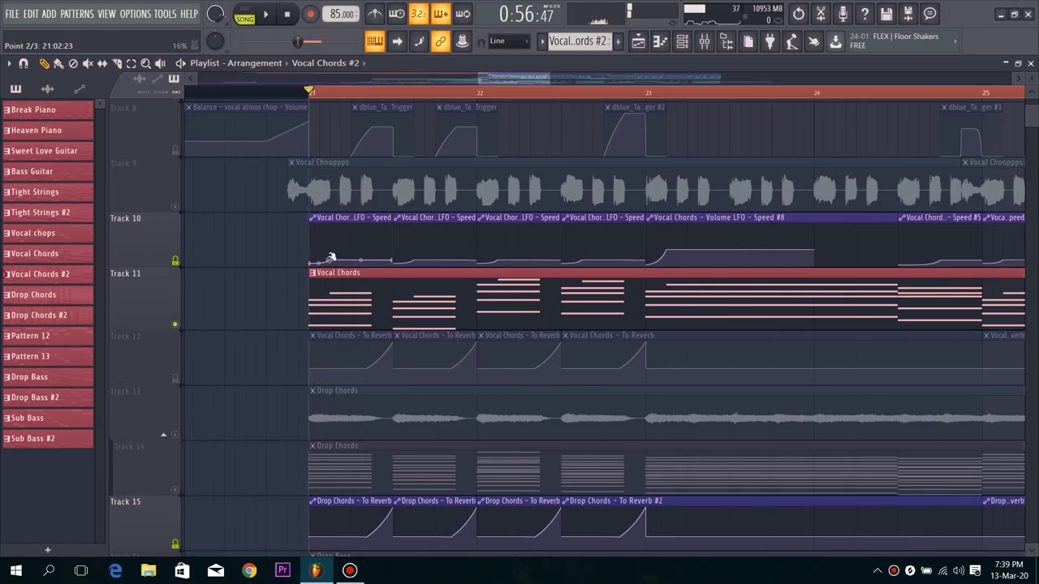
- Raise the second point of the first Volume LFO Speed clip to 75% and audition the faster modulation from bar 21
{"action": "left_click_drag", "start_coordinate": [331, 259], "coordinate": [333, 236]}
{"action": "right_click", "coordinate": [332, 236]}
{"action": "key", "text": "c"}
{"action": "key", "text": "space"}
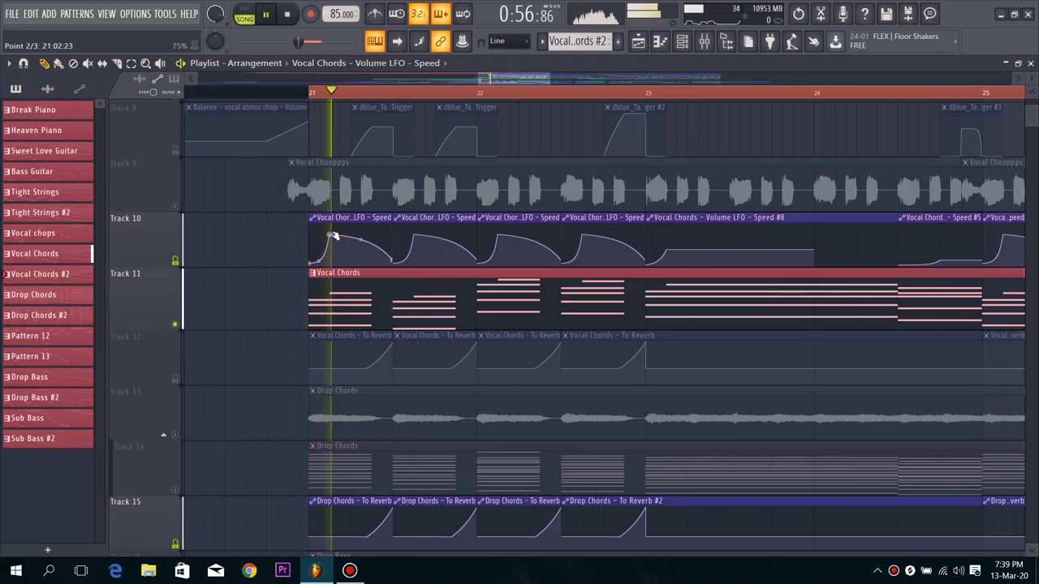
{"action": "key", "text": "space"}
{"action": "right_click", "coordinate": [332, 236]}
{"action": "left_click", "coordinate": [332, 235]}
{"action": "key", "text": "space"}
{"action": "key", "text": "space"}
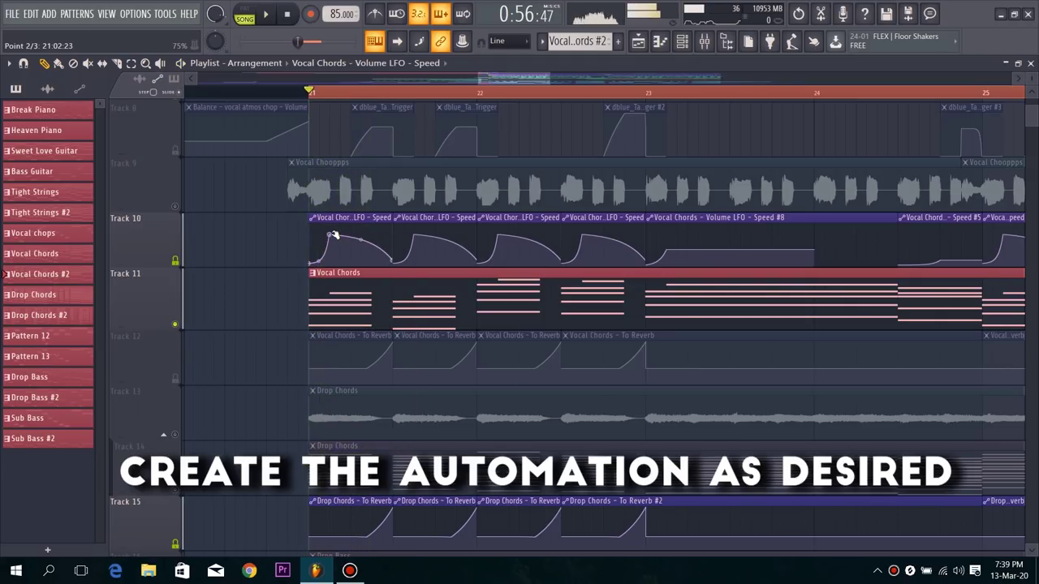
- Restore the raised LFO speed point by copying the clip's end-point value onto it, and play from bar 21
{"action": "right_click", "coordinate": [395, 263]}
{"action": "key", "text": "c"}
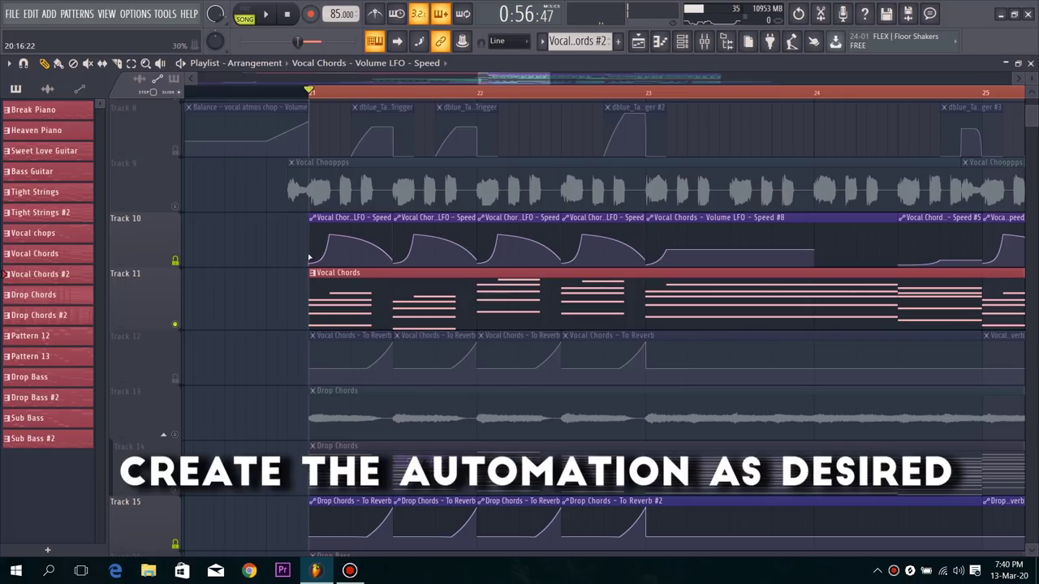
{"action": "right_click", "coordinate": [332, 235]}
{"action": "key", "text": "p"}
{"action": "key", "text": "space"}
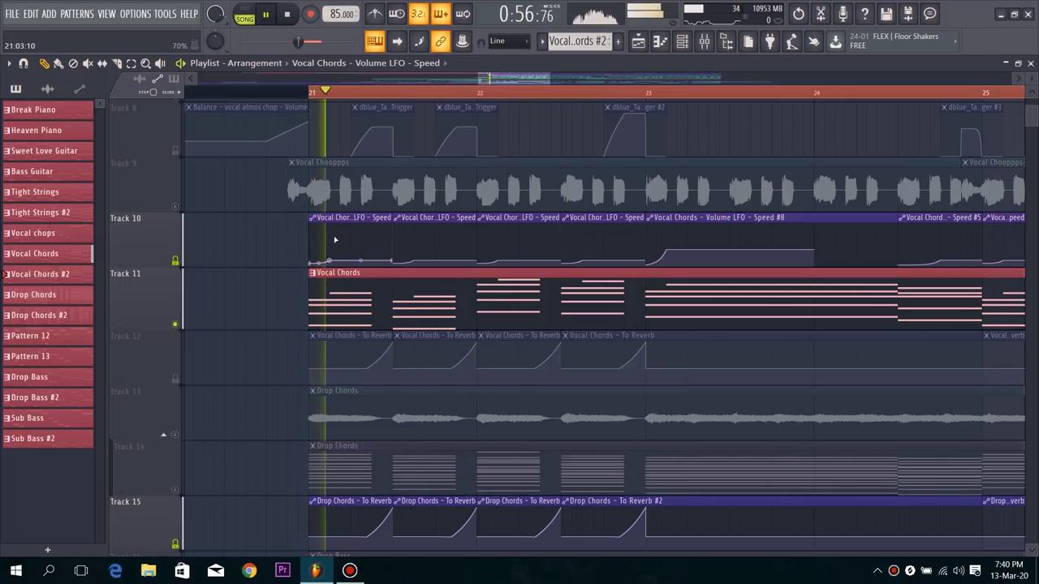
- Listen to the Vocal Chords drop with its LFO speed and To Reverb automation across bars 21 to 29
{"action": "scroll", "coordinate": [750, 80], "scroll_direction": "down", "scroll_amount": 3}
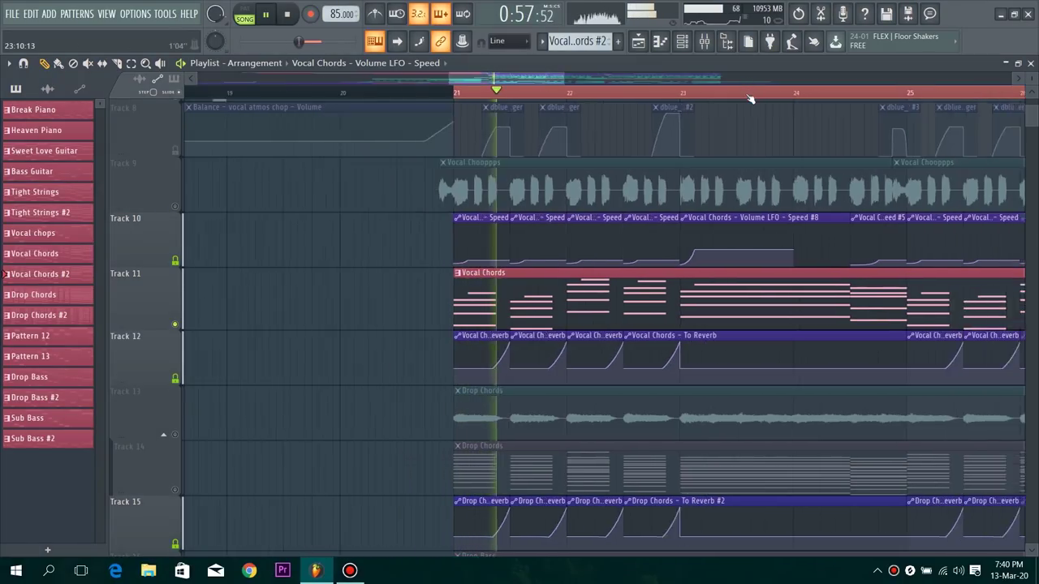
{"action": "left_click_drag", "start_coordinate": [579, 82], "coordinate": [609, 89]}
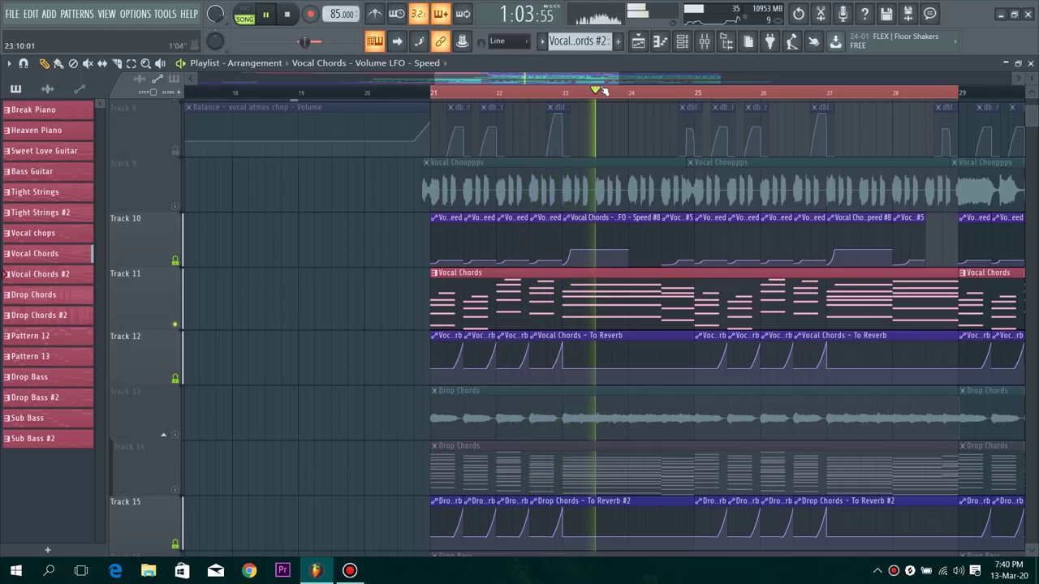
{"action": "left_click_drag", "start_coordinate": [615, 81], "coordinate": [656, 80]}
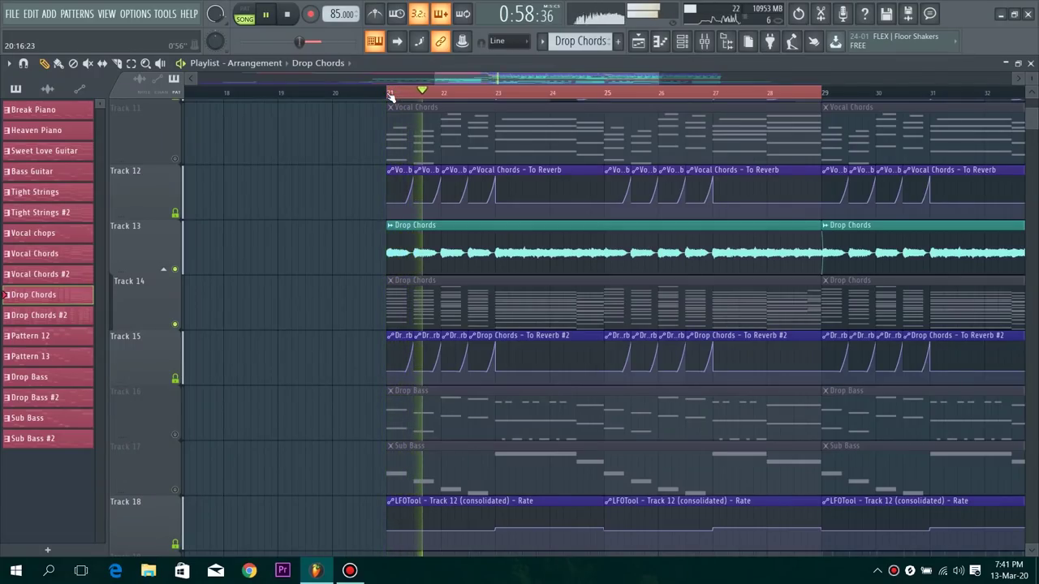
- Mute the LFOTool Rate automation track and inspect the FabFilter Saturn settings on the DROP CHORDS BUS, closing the effect
{"action": "left_click", "coordinate": [175, 544]}
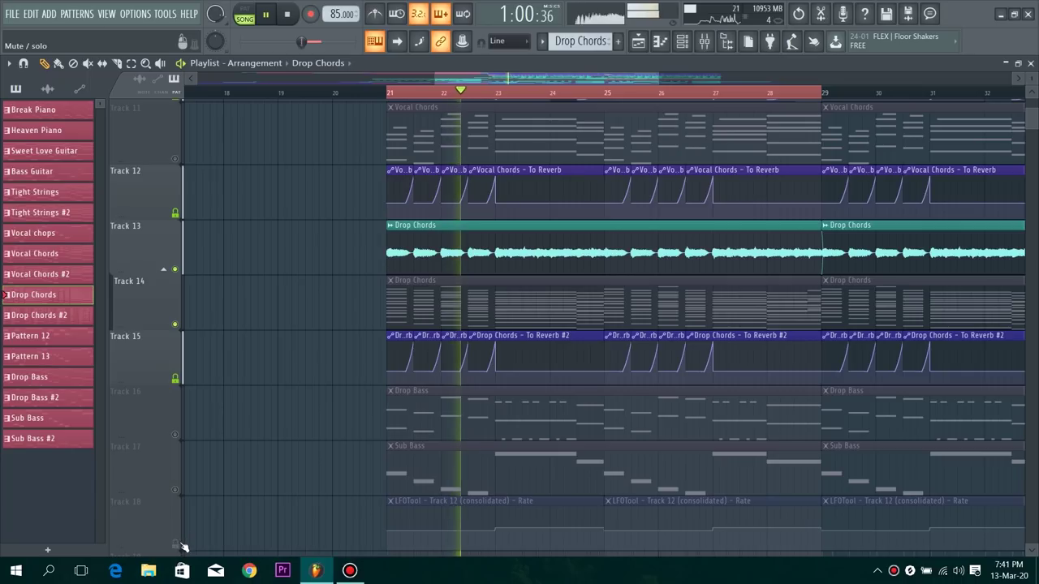
{"action": "left_click", "coordinate": [682, 41]}
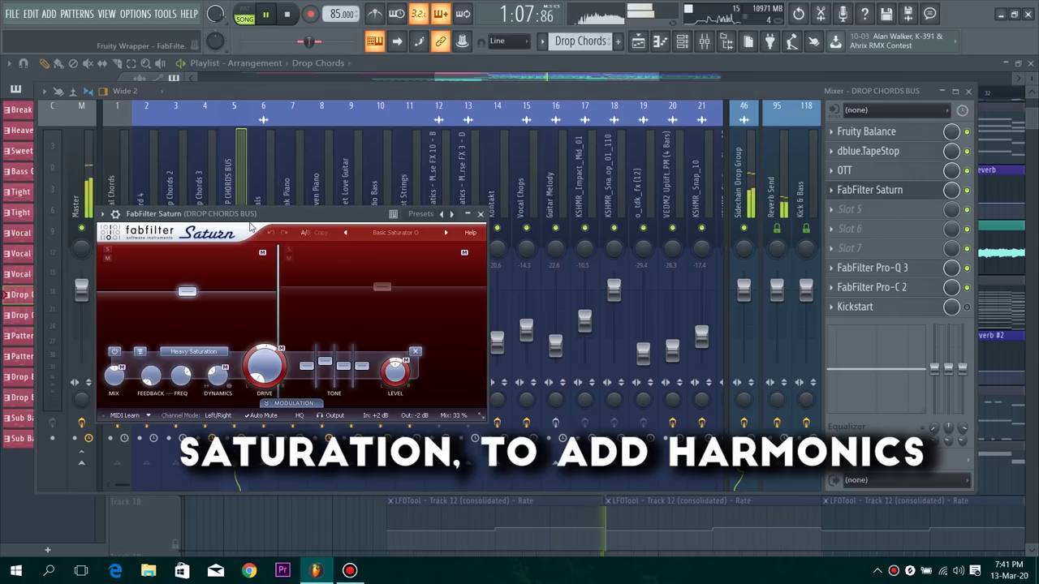
{"action": "left_click_drag", "start_coordinate": [250, 225], "coordinate": [426, 122]}
{"action": "left_click", "coordinate": [658, 111]}
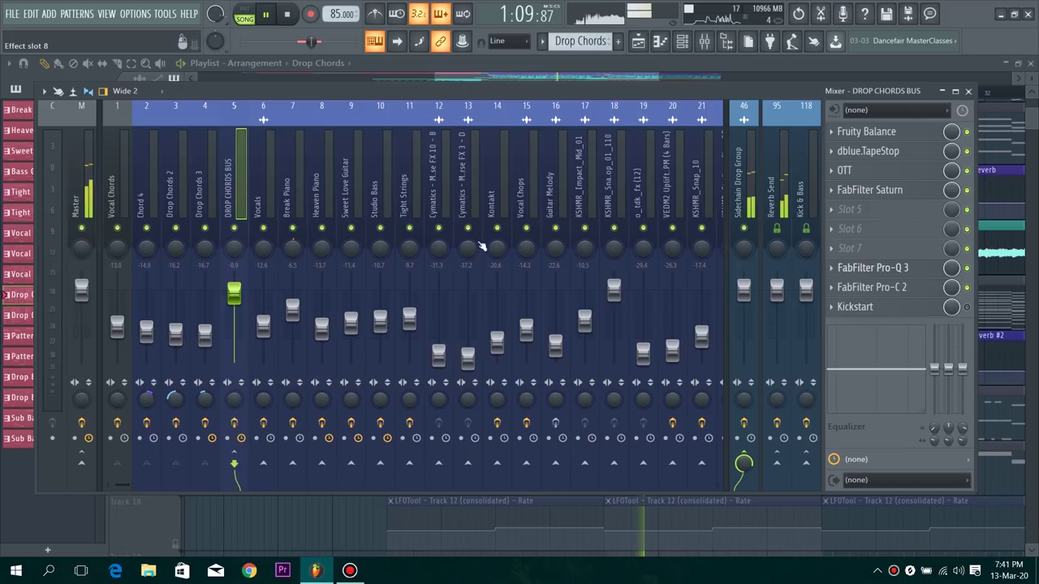
- Inspect the FabFilter Pro-Q 3 equalizer and the Pro-C 2 compressor on the DROP CHORDS BUS, closing each
{"action": "left_click_drag", "start_coordinate": [308, 179], "coordinate": [549, 134]}
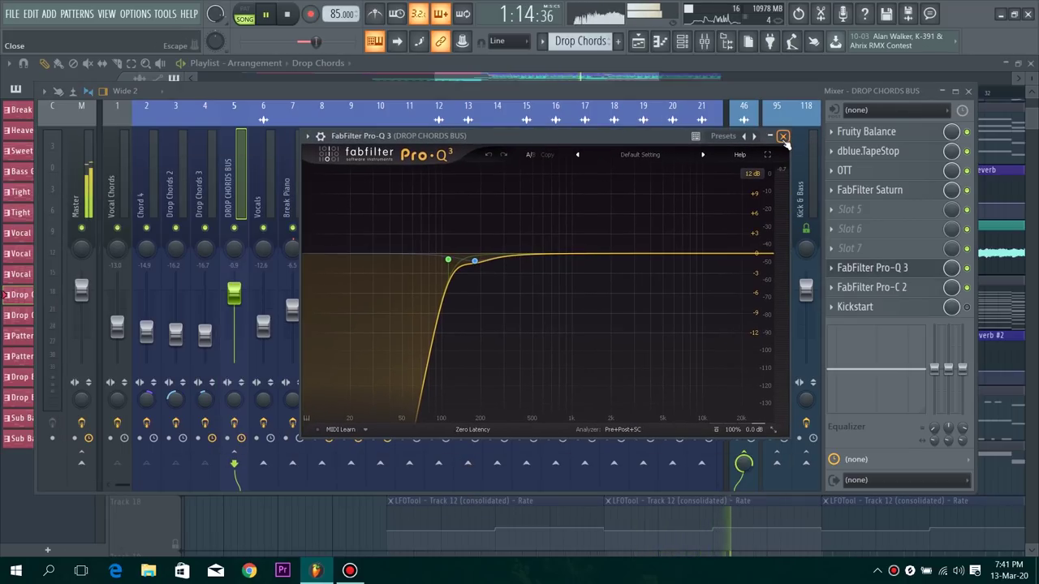
{"action": "left_click", "coordinate": [784, 136]}
{"action": "left_click", "coordinate": [892, 293]}
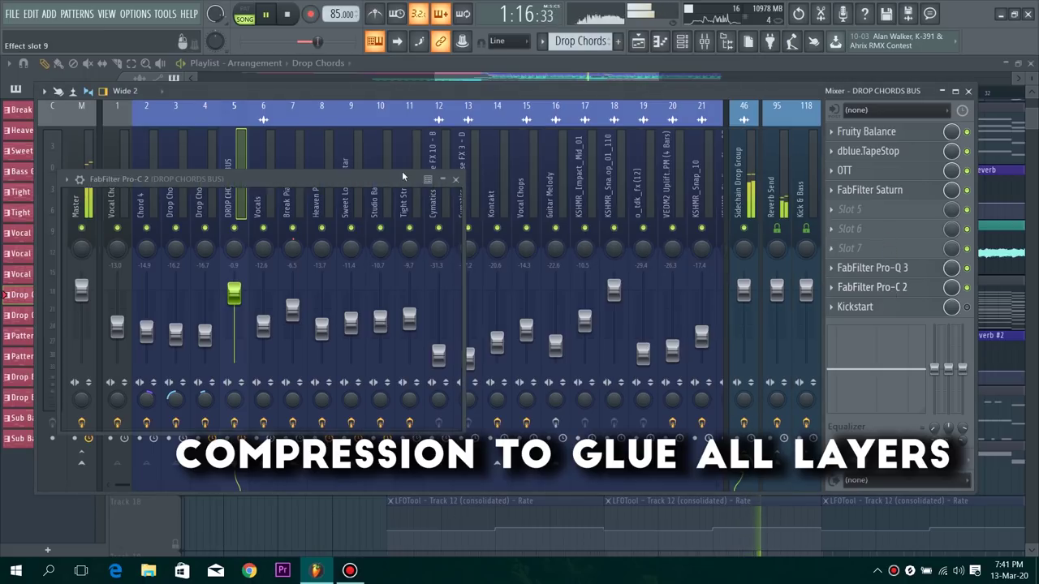
{"action": "left_click_drag", "start_coordinate": [454, 178], "coordinate": [686, 124]}
{"action": "left_click", "coordinate": [668, 114]}
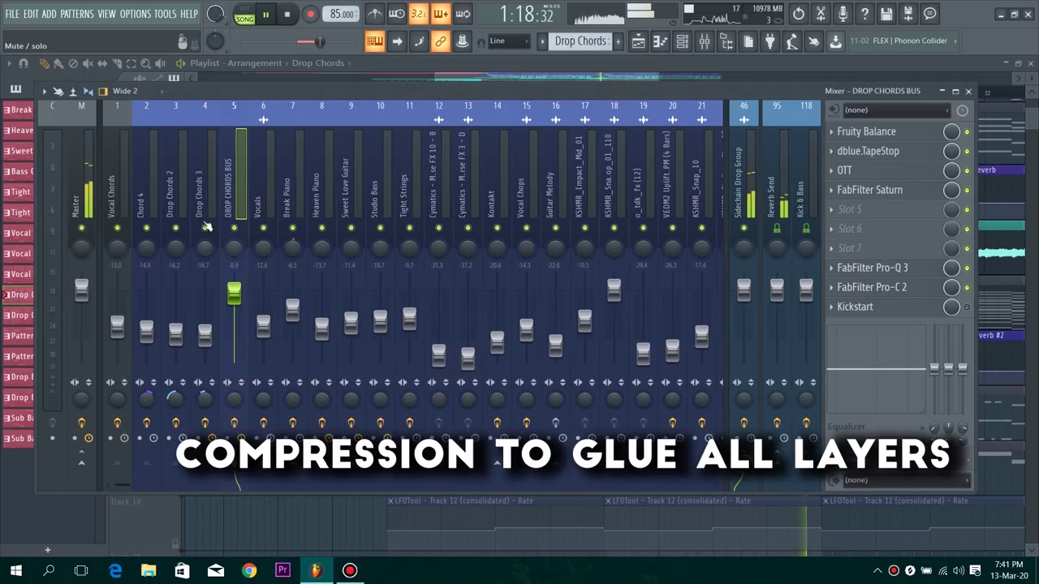
- Check the FabFilter Pro-Q 3 on the Drop Chords 3 mixer track and close the mixer
{"action": "left_click", "coordinate": [204, 178]}
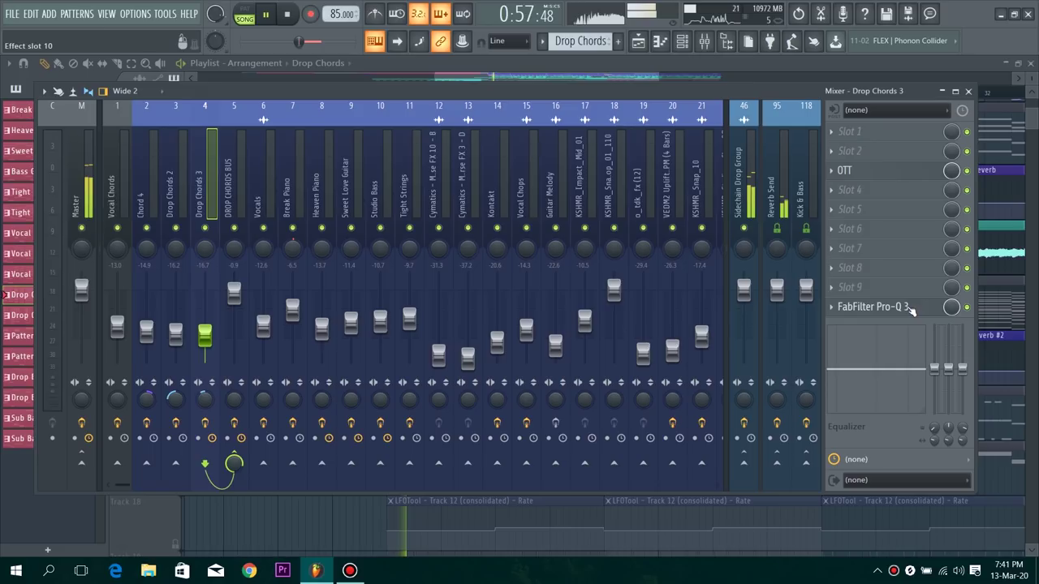
{"action": "left_click", "coordinate": [911, 311]}
{"action": "left_click", "coordinate": [914, 308]}
{"action": "left_click", "coordinate": [971, 92]}
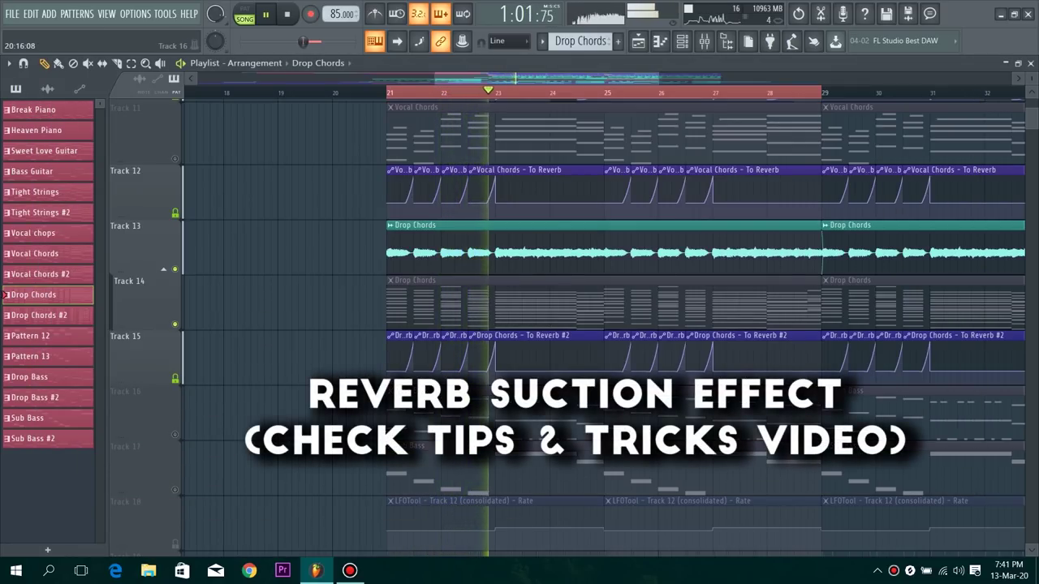
- Re-enable the LFOTool Rate automation track and play the drop while examining the LFOTool rate on the Sidechain Drop Group
{"action": "key", "text": "space"}
{"action": "left_click", "coordinate": [176, 545]}
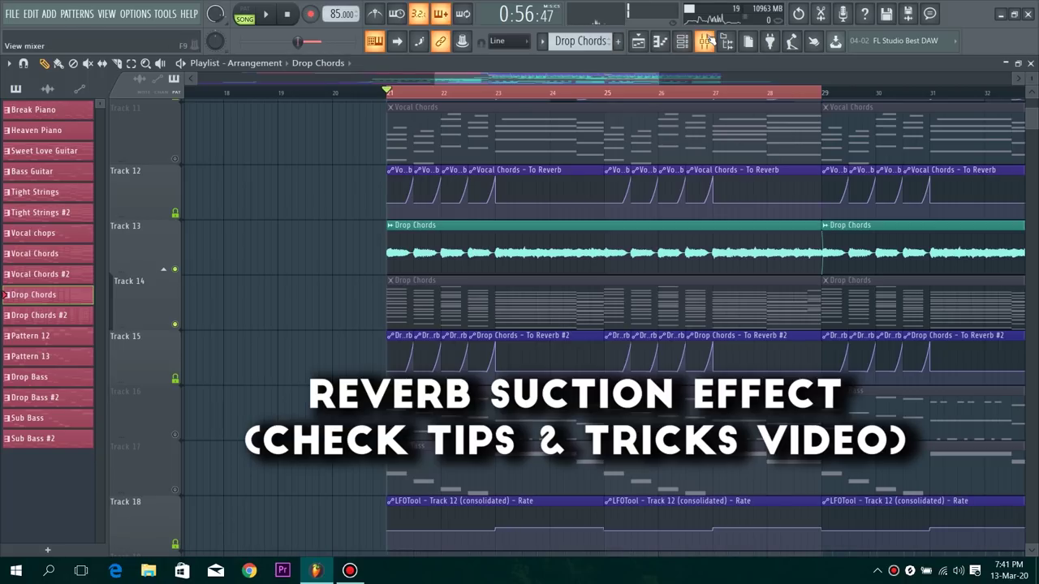
{"action": "left_click", "coordinate": [706, 40]}
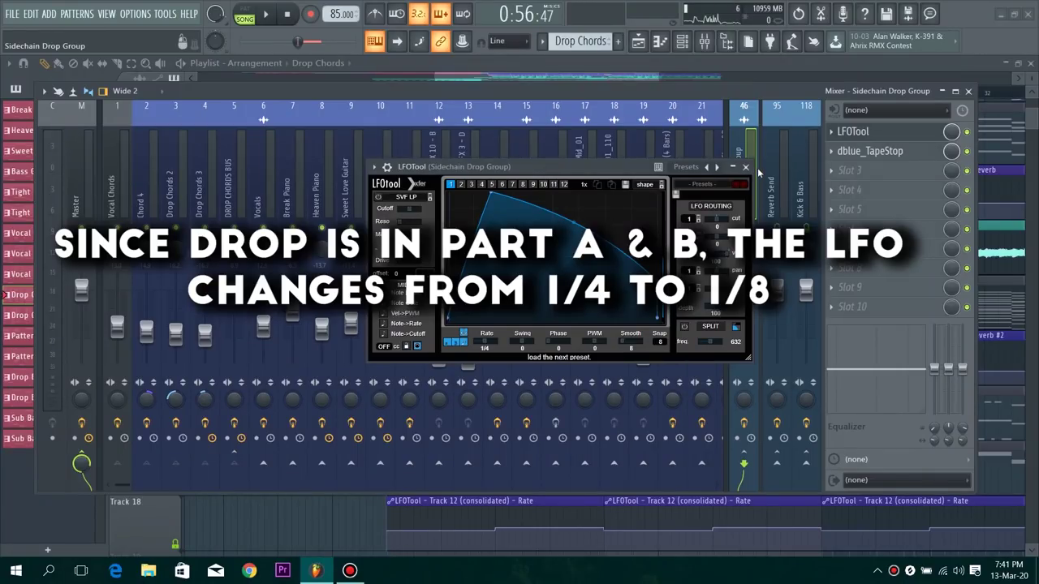
{"action": "key", "text": "space"}
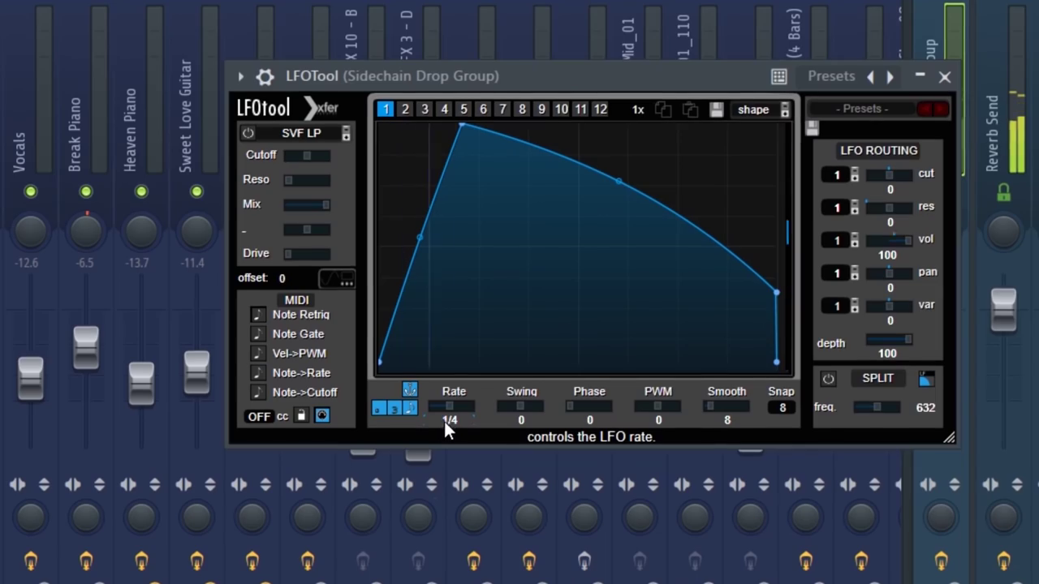
{"action": "scroll", "coordinate": [450, 418], "scroll_direction": "up", "scroll_amount": 3}
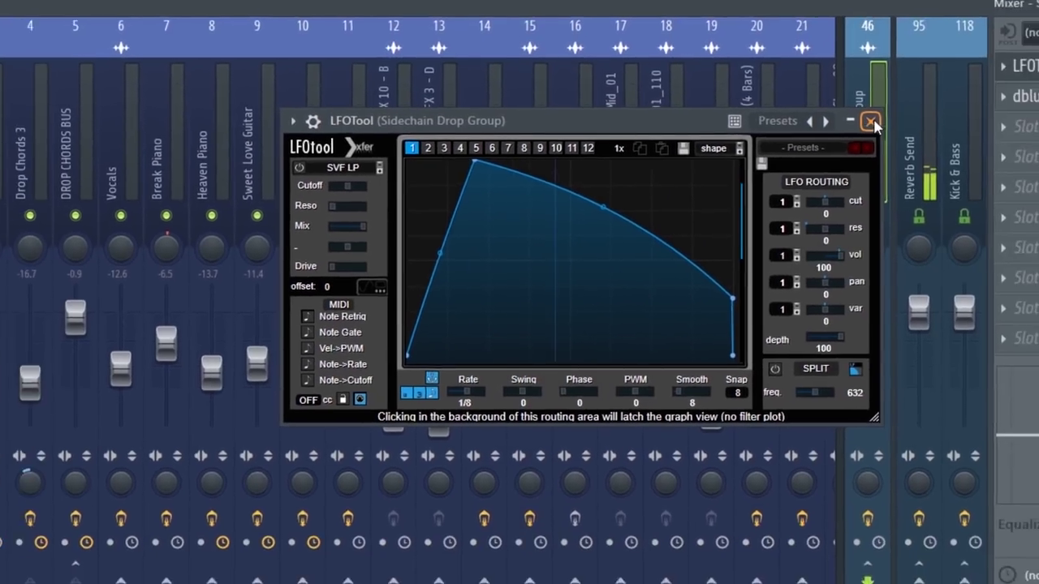
{"action": "left_click", "coordinate": [991, 78]}
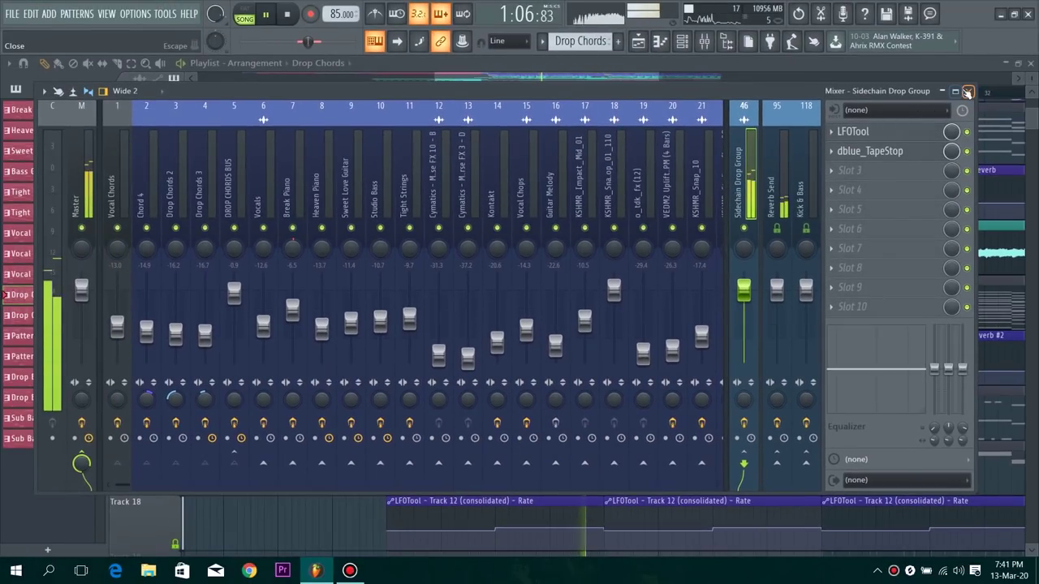
{"action": "left_click", "coordinate": [967, 93]}
{"action": "key", "text": "space"}
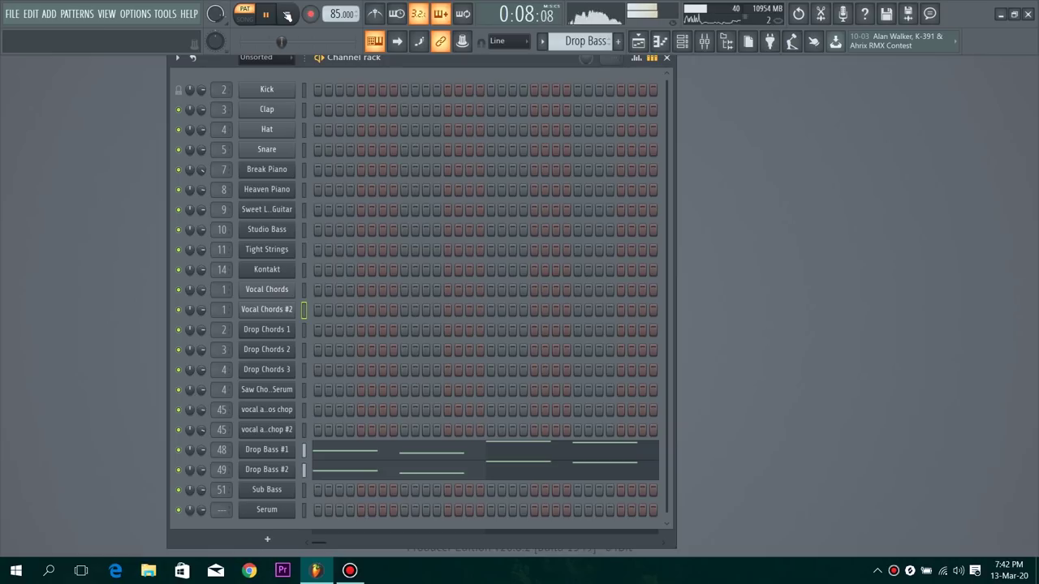
- Inspect the Fruity parametric EQ 2 settings on the Drop Bass #1 mixer track
{"action": "left_click", "coordinate": [707, 43]}
{"action": "left_click_drag", "start_coordinate": [681, 164], "coordinate": [602, 164]}
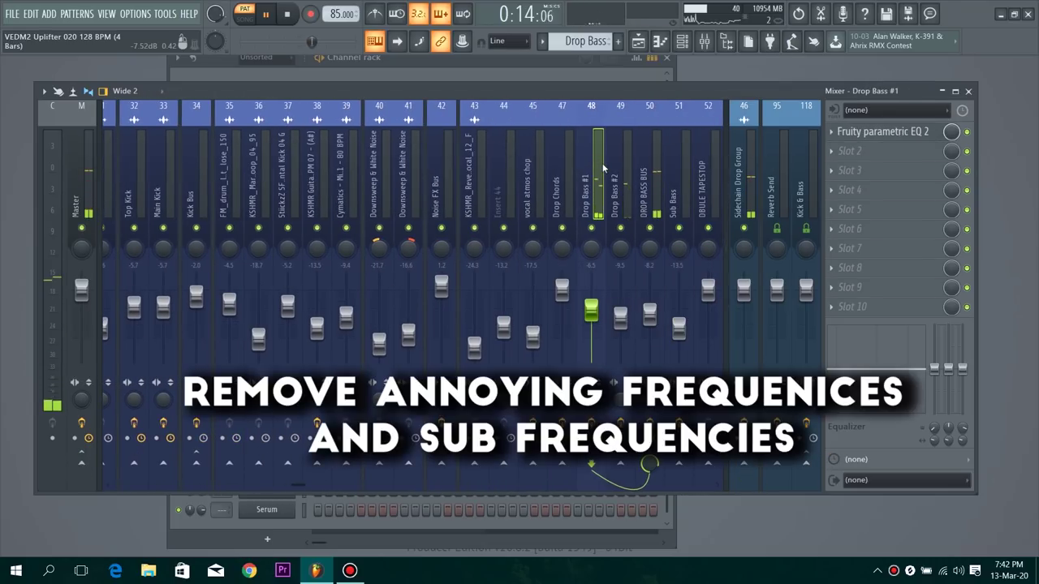
- Inspect the FabFilter Pro-Q 3 equalizer curve on the DROP BASS BUS and close it
{"action": "left_click", "coordinate": [641, 177]}
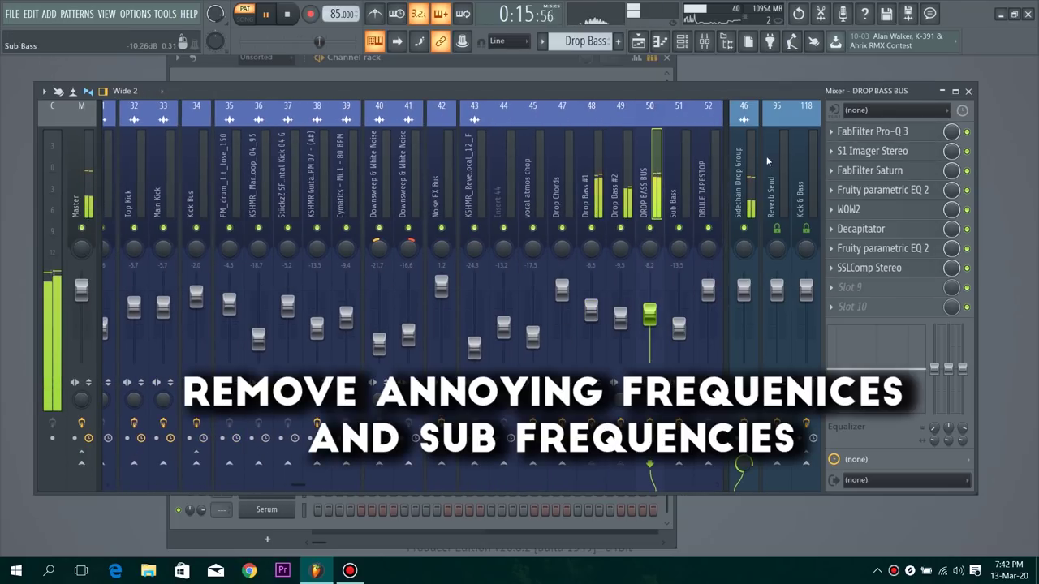
{"action": "left_click", "coordinate": [899, 134]}
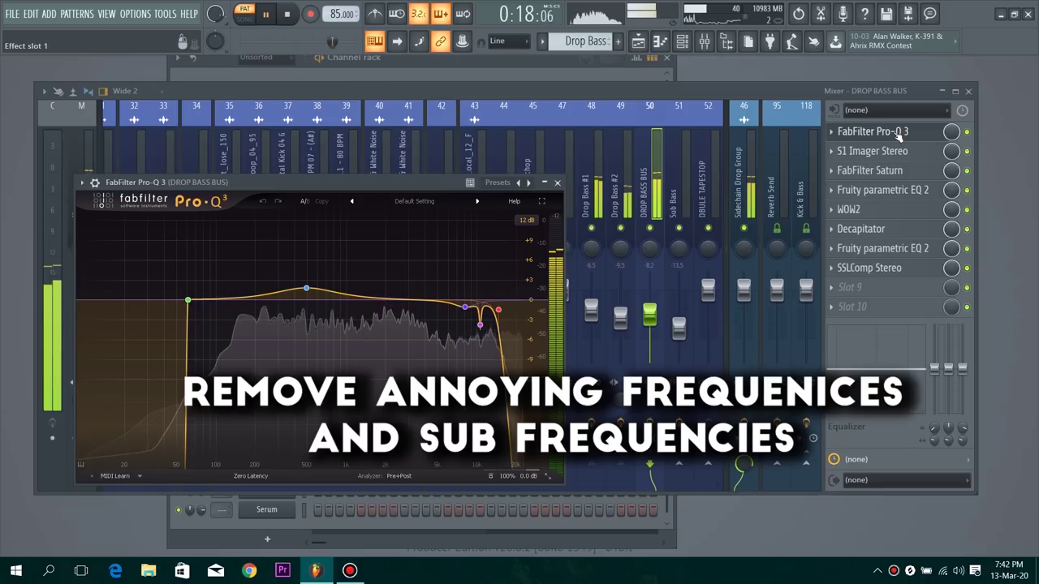
{"action": "left_click", "coordinate": [897, 133]}
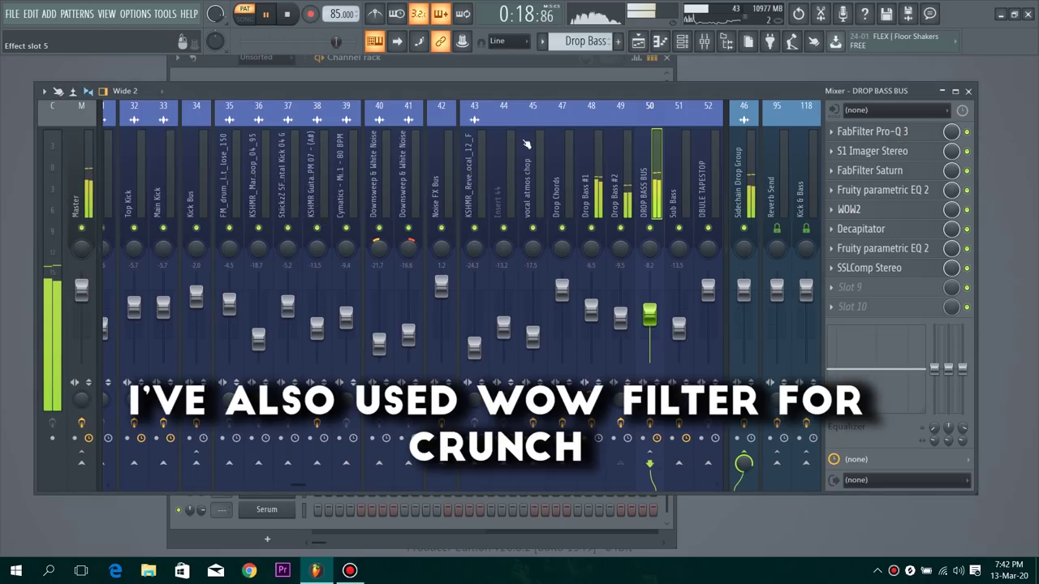
- Inspect the WOW2 filter settings on the DROP BASS BUS and close the plugin
{"action": "left_click", "coordinate": [910, 209]}
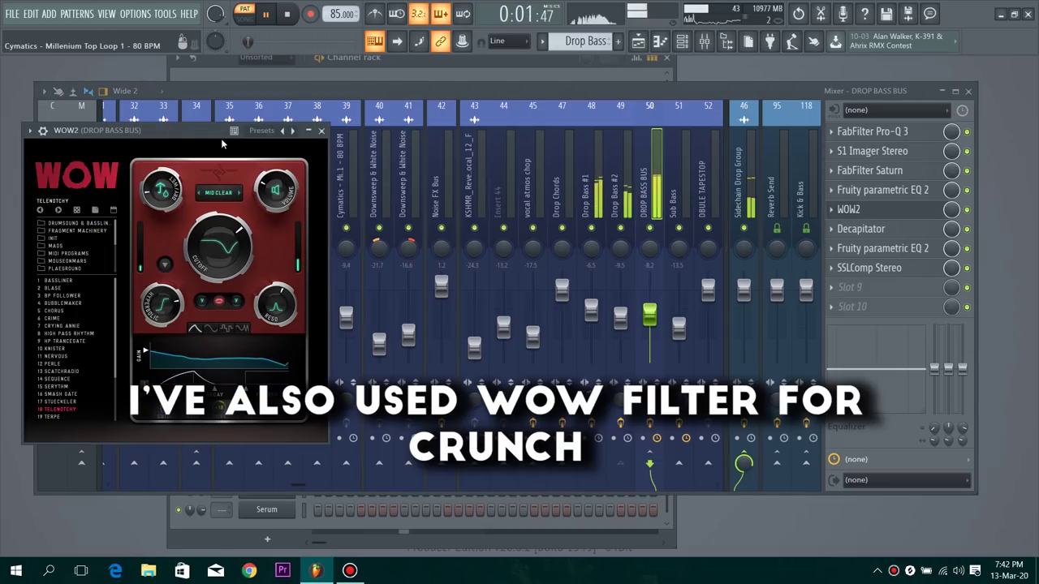
{"action": "left_click_drag", "start_coordinate": [222, 130], "coordinate": [587, 86]}
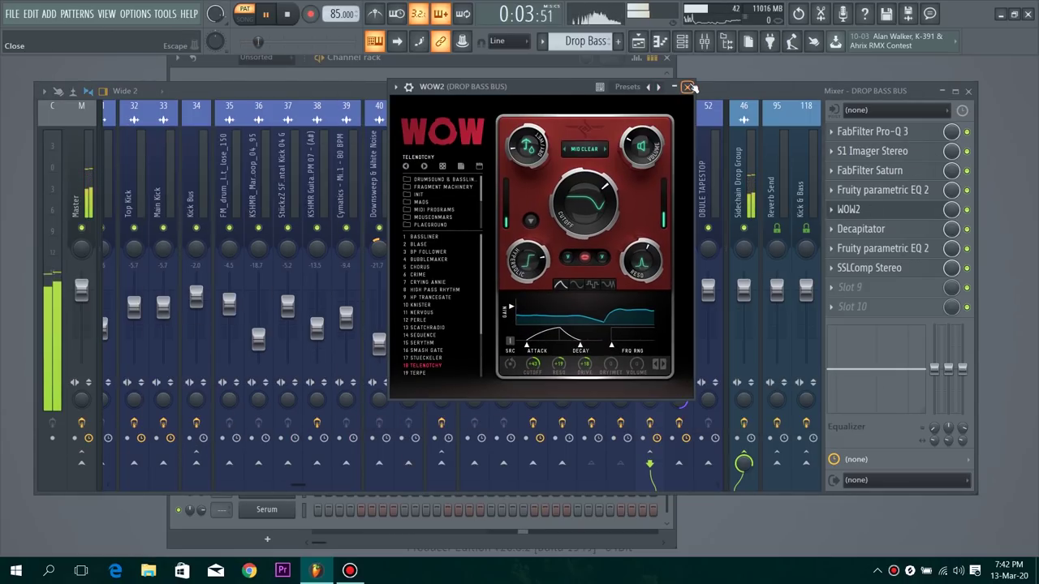
{"action": "left_click", "coordinate": [689, 87]}
- Inspect the second Fruity parametric EQ 2 and the Decapitator distortion on the DROP BASS BUS
{"action": "left_click", "coordinate": [885, 248]}
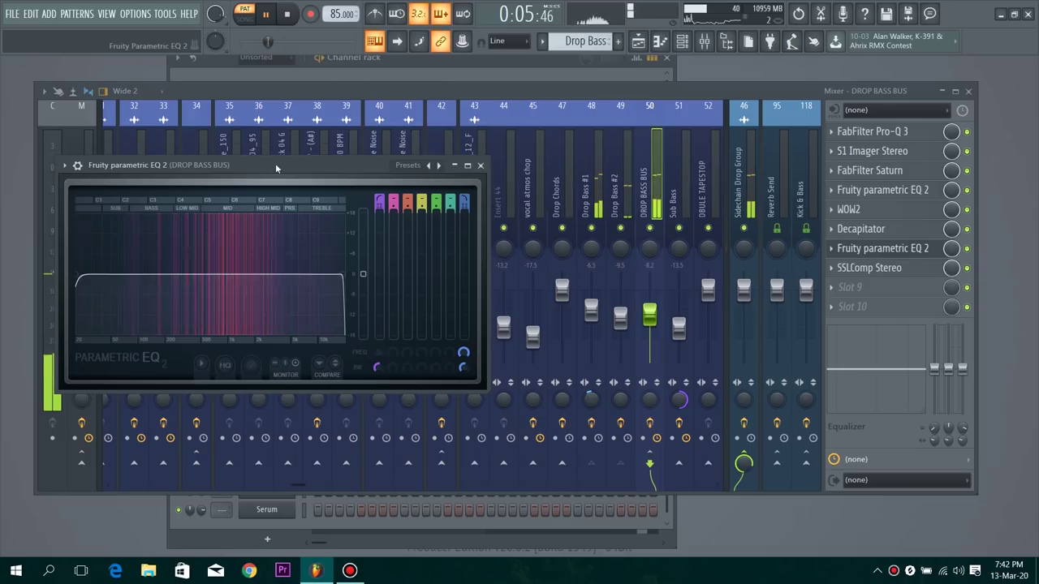
{"action": "left_click_drag", "start_coordinate": [275, 166], "coordinate": [435, 139]}
{"action": "left_click", "coordinate": [650, 141]}
{"action": "left_click", "coordinate": [862, 229]}
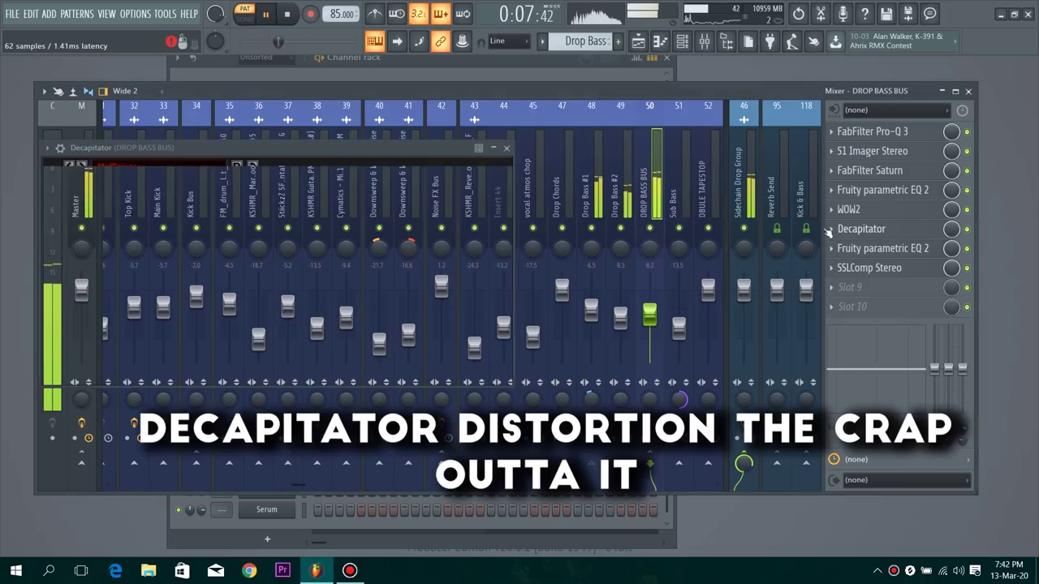
{"action": "left_click_drag", "start_coordinate": [348, 154], "coordinate": [579, 104]}
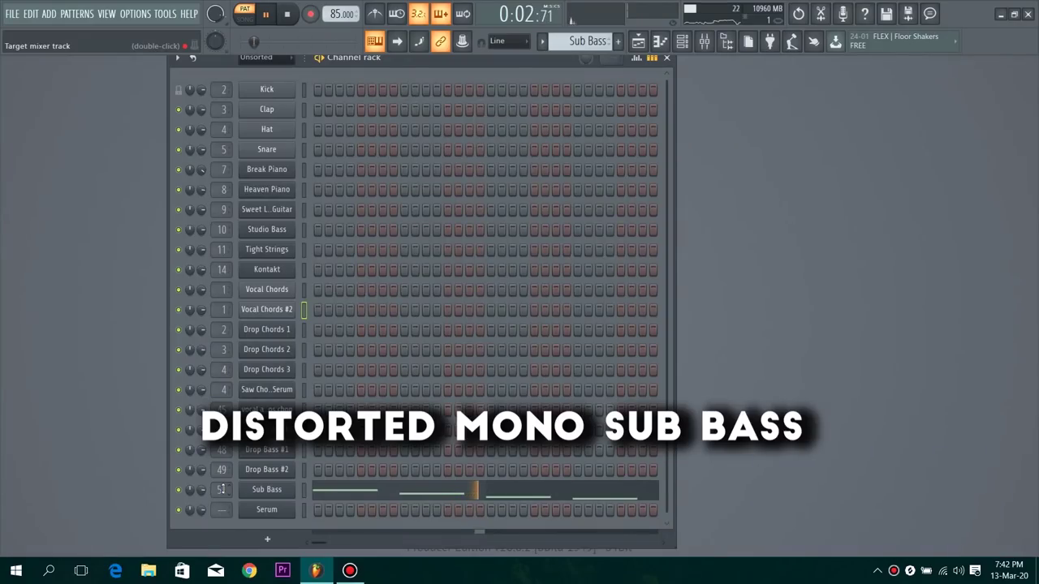
- Open the mixer and examine the RBass Mono, Fruity parametric EQ 2 and Decapitator effects on the Sub Bass track
{"action": "key", "text": "F9"}
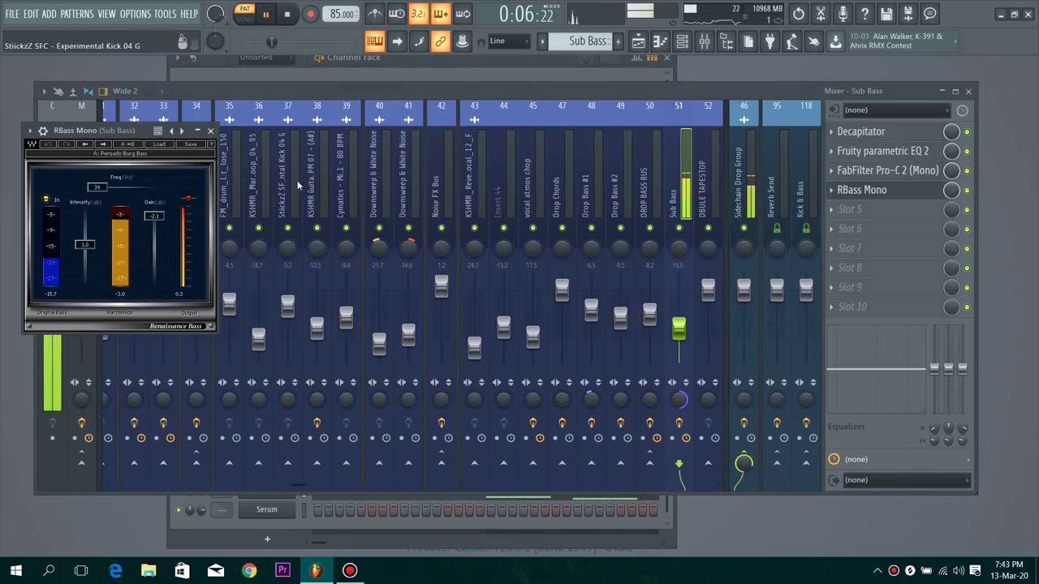
{"action": "left_click_drag", "start_coordinate": [97, 125], "coordinate": [359, 123]}
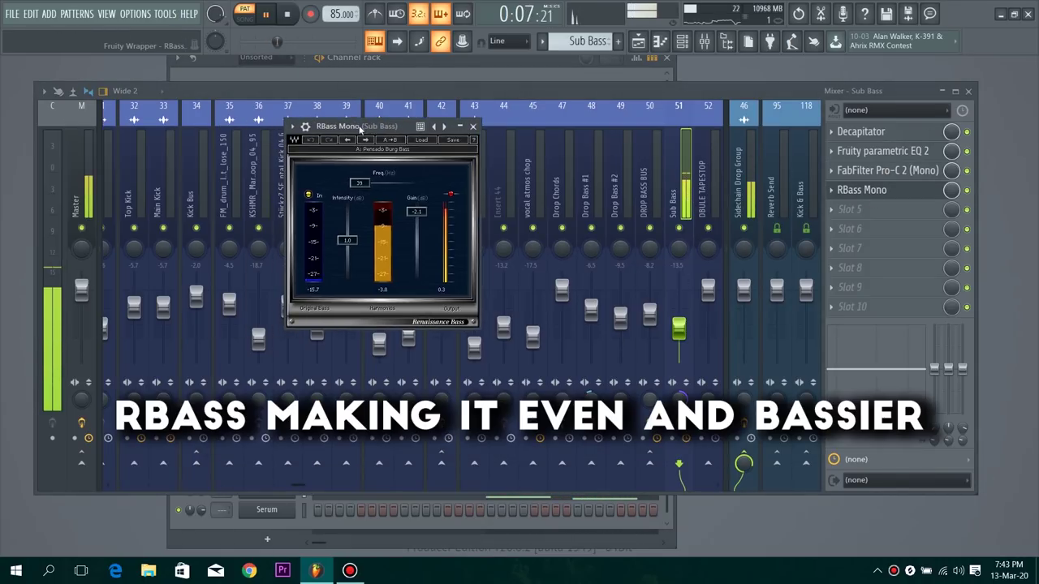
{"action": "left_click", "coordinate": [481, 126]}
{"action": "left_click", "coordinate": [883, 153]}
{"action": "left_click", "coordinate": [882, 152]}
{"action": "left_click", "coordinate": [884, 133]}
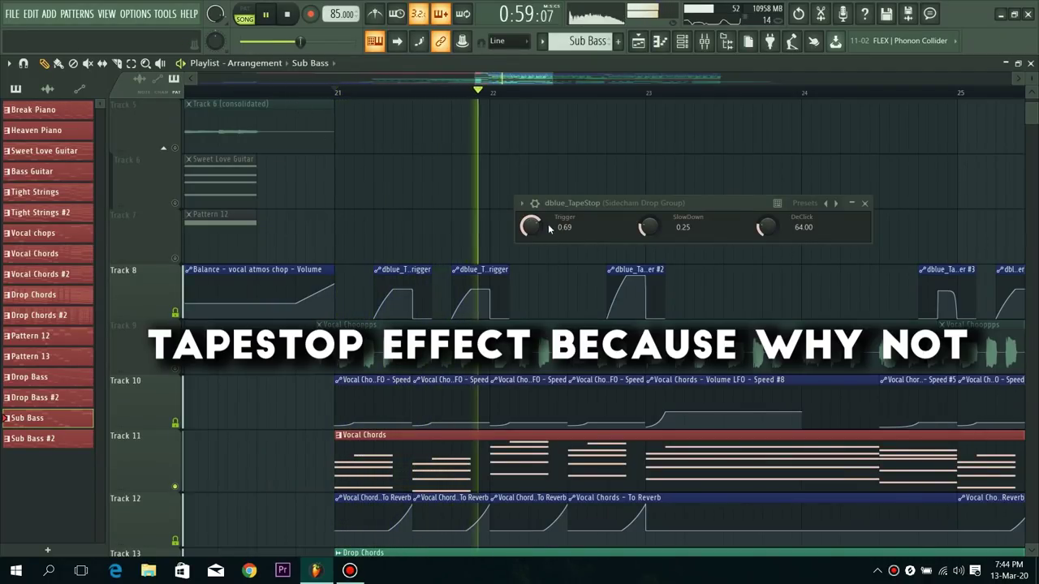
- Close dblue_TapeStop on the Sidechain Drop Group and play the drop while examining the TapeStop automation and Vocal Chooppps clips
{"action": "key", "text": "space"}
{"action": "left_click", "coordinate": [867, 203]}
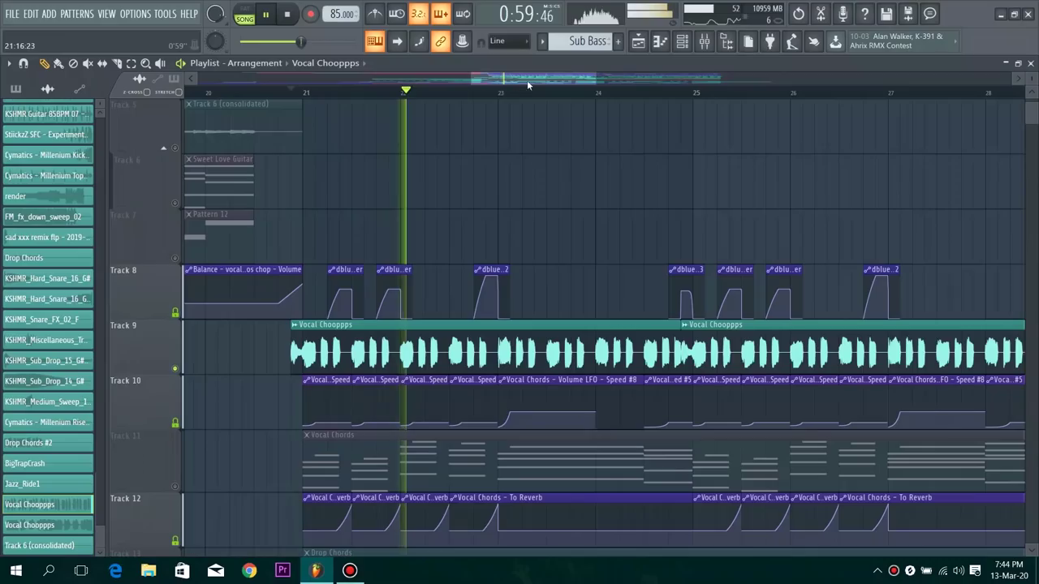
{"action": "scroll", "coordinate": [550, 99], "scroll_direction": "up", "scroll_amount": 2}
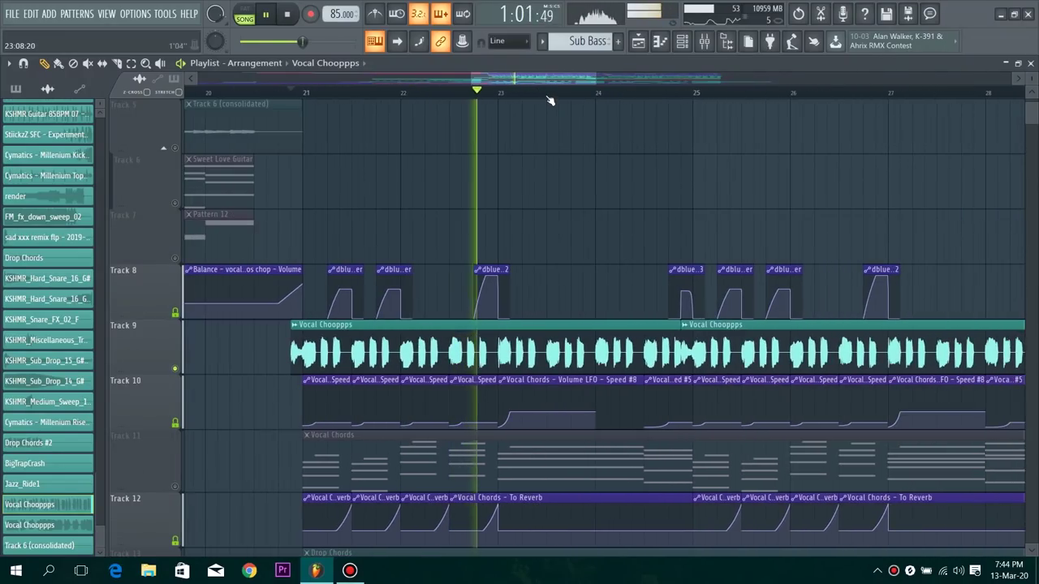
{"action": "left_click_drag", "start_coordinate": [573, 82], "coordinate": [664, 84]}
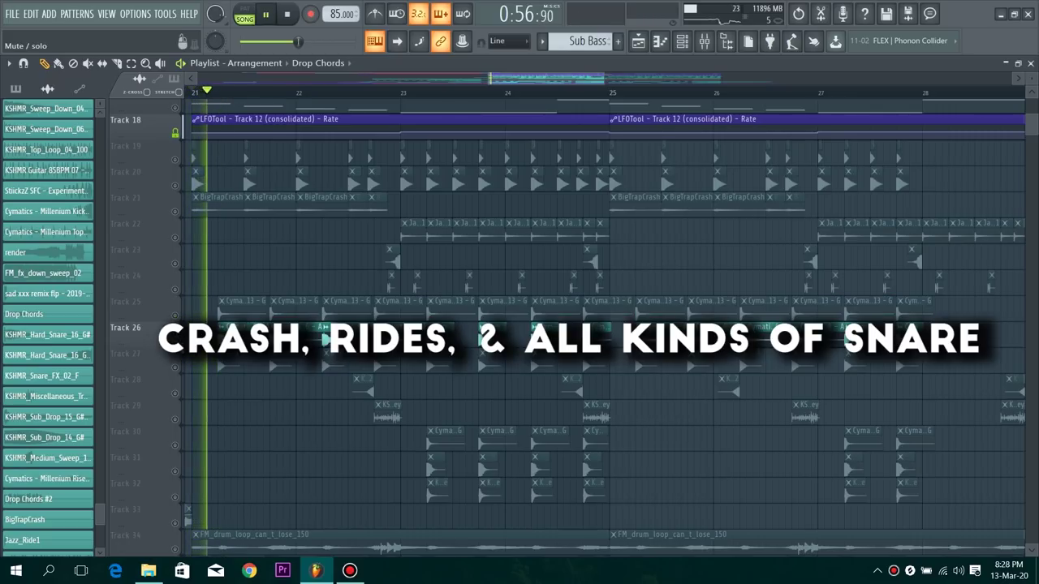
- Unmute snare tracks 25 to 27, 30 to 32 and percussion tracks 22 to 24 while playing the drop from bar 21
{"action": "right_click", "coordinate": [176, 367]}
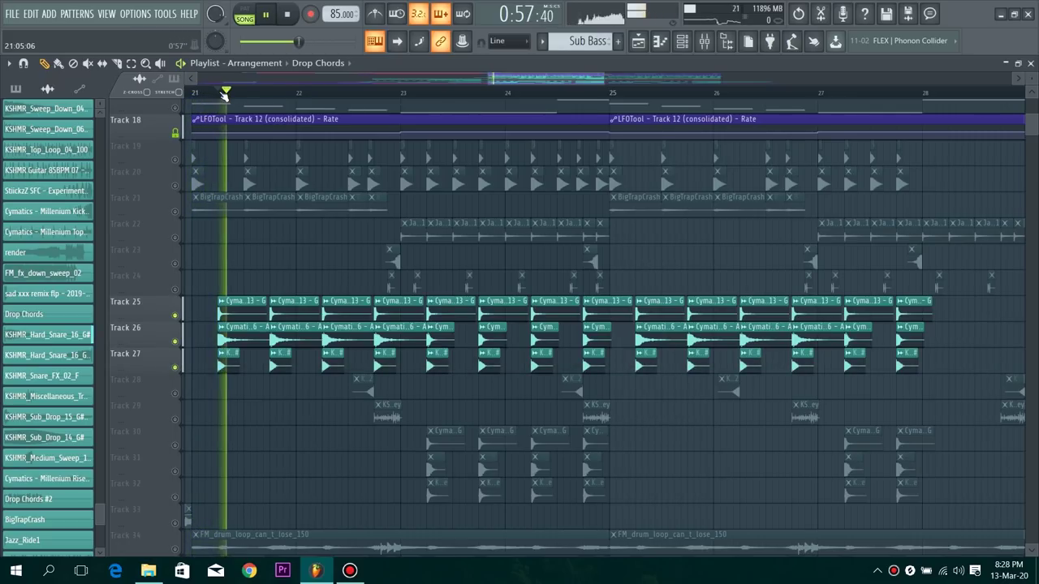
{"action": "key", "text": "space"}
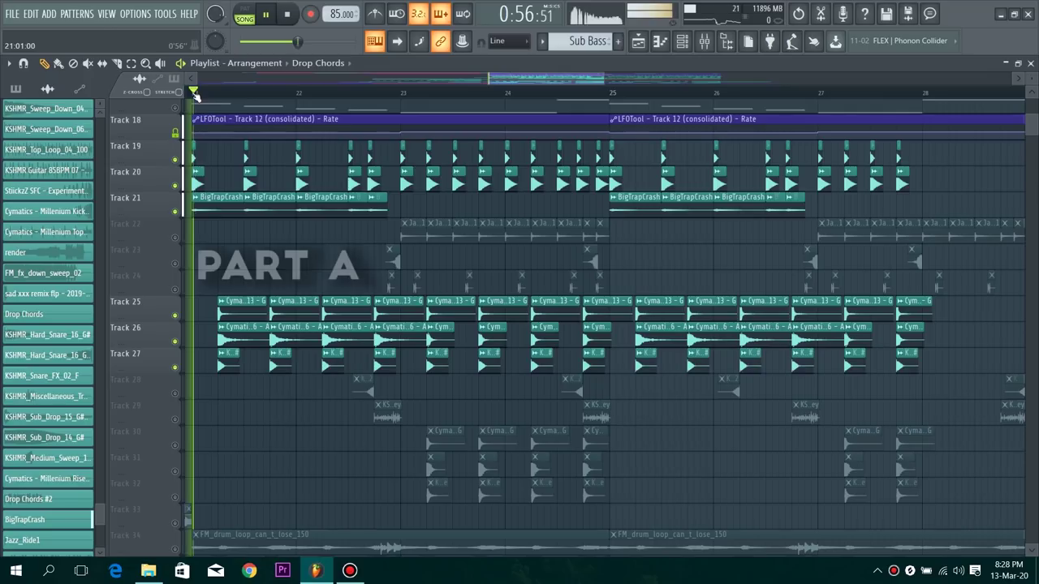
{"action": "left_click", "coordinate": [174, 445]}
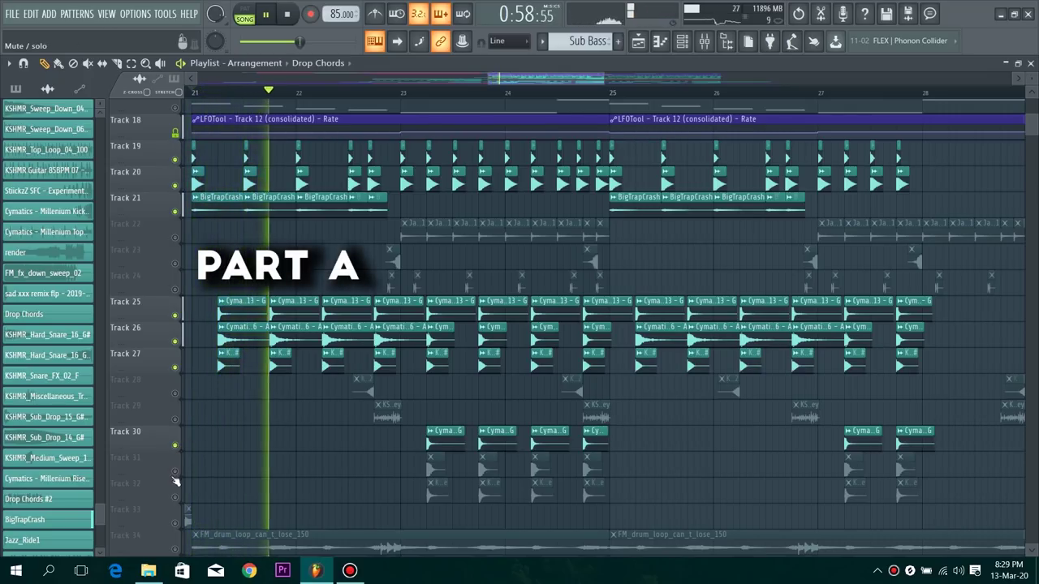
{"action": "left_click", "coordinate": [175, 471]}
{"action": "left_click", "coordinate": [175, 497]}
{"action": "left_click", "coordinate": [174, 289]}
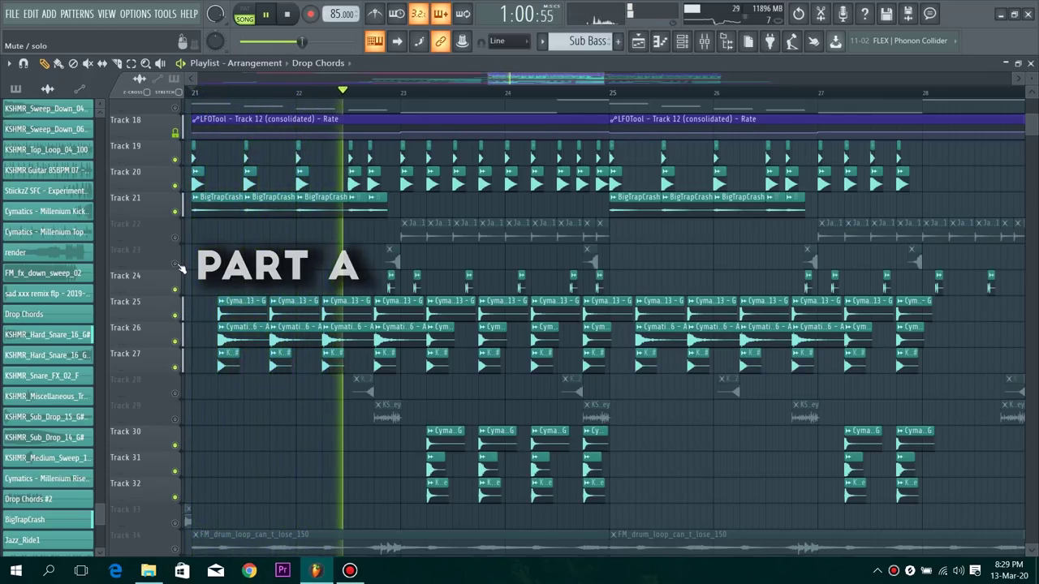
{"action": "left_click", "coordinate": [174, 263]}
{"action": "left_click", "coordinate": [175, 237]}
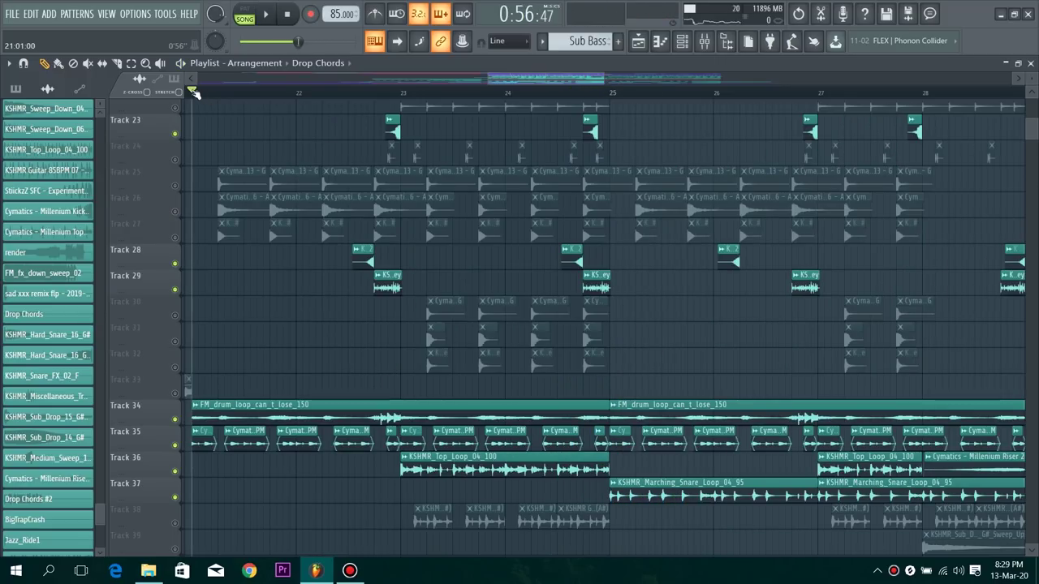
- Play the drop's percussion loops and examine the drum, sweep and transition effect tracks between bars 26 and 37
{"action": "key", "text": "space"}
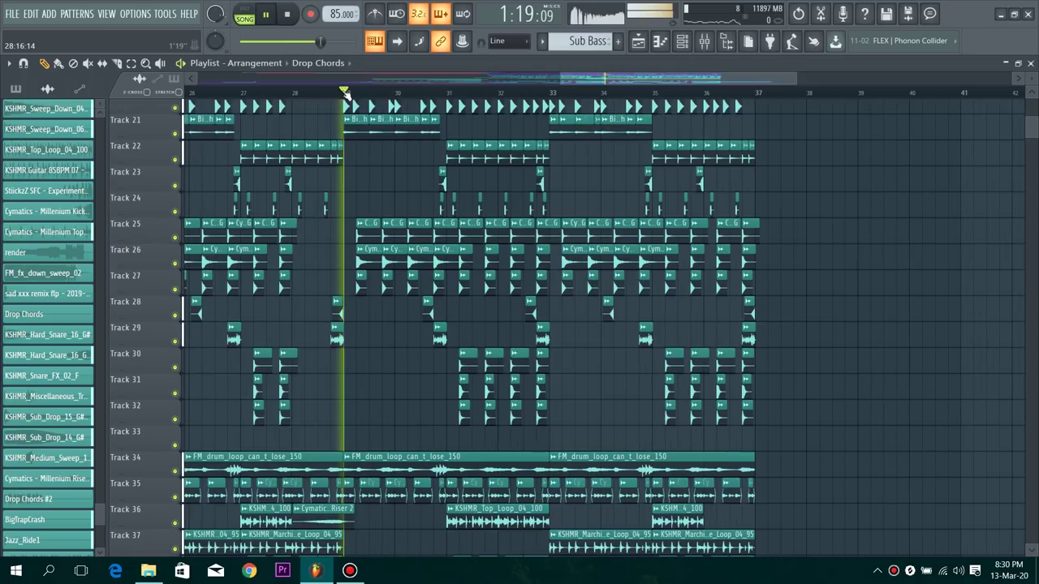
{"action": "scroll", "coordinate": [673, 338], "scroll_direction": "up", "scroll_amount": 4}
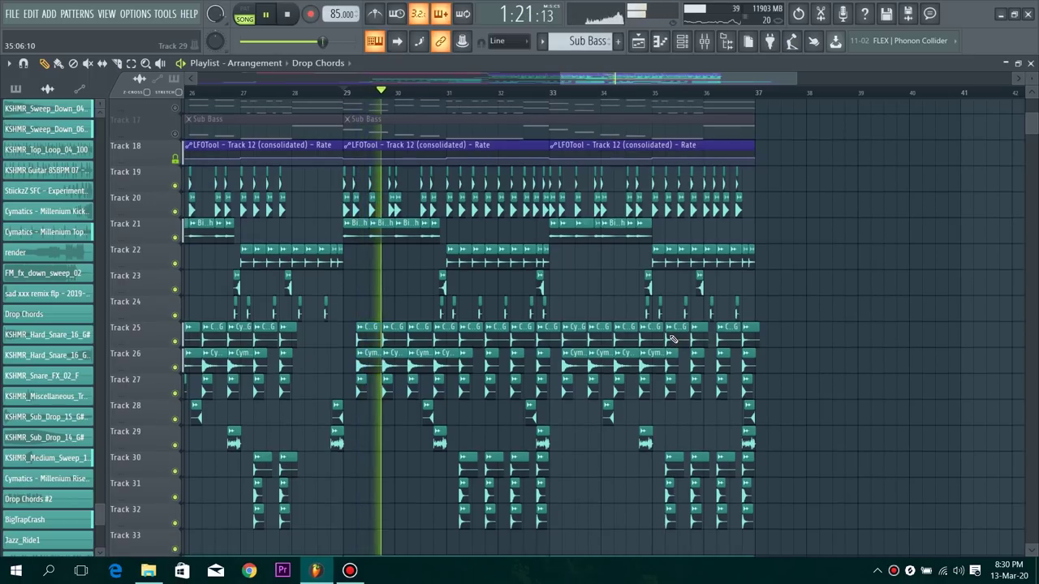
{"action": "scroll", "coordinate": [673, 338], "scroll_direction": "down", "scroll_amount": 8}
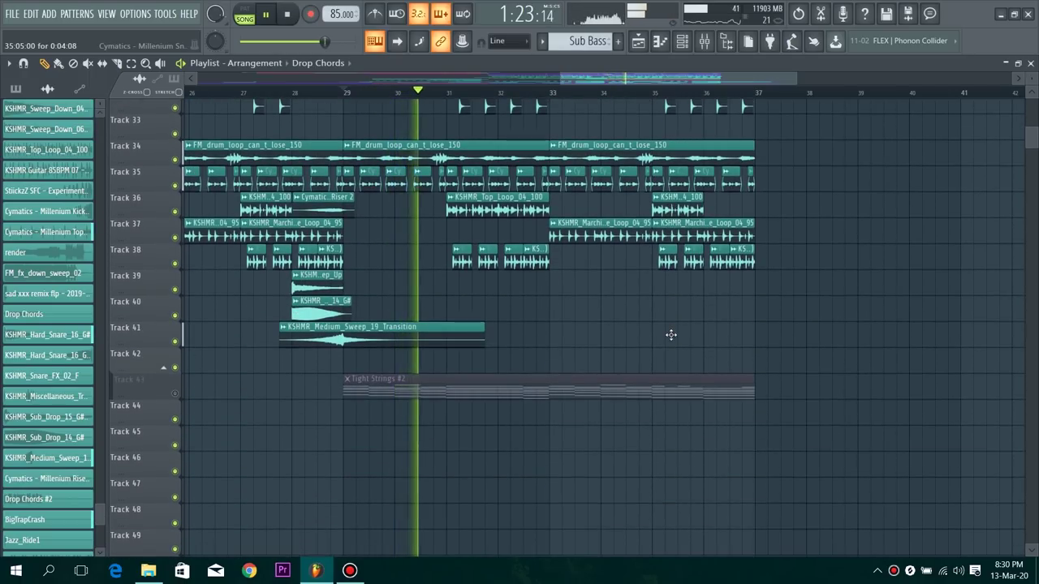
{"action": "scroll", "coordinate": [671, 335], "scroll_direction": "up", "scroll_amount": 3}
{"action": "scroll", "coordinate": [672, 334], "scroll_direction": "down", "scroll_amount": 10}
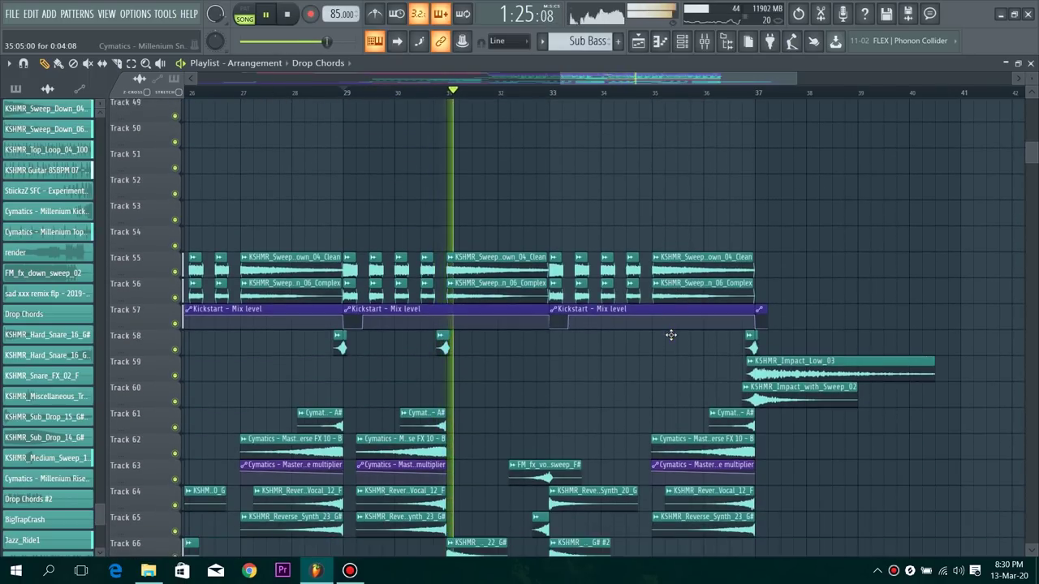
{"action": "scroll", "coordinate": [671, 334], "scroll_direction": "down", "scroll_amount": 3}
{"action": "scroll", "coordinate": [671, 334], "scroll_direction": "up", "scroll_amount": 17}
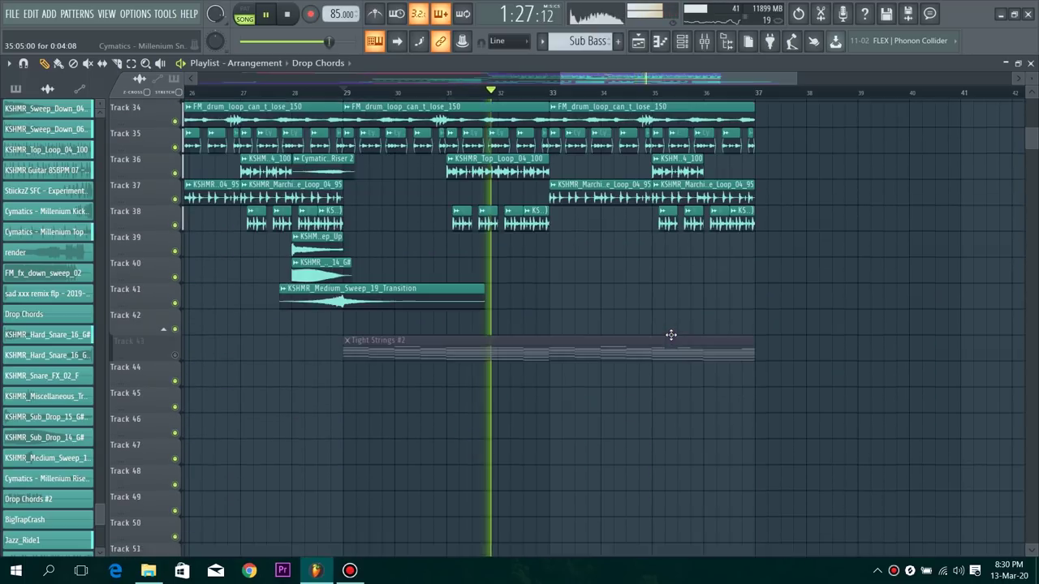
{"action": "scroll", "coordinate": [671, 335], "scroll_direction": "up", "scroll_amount": 2}
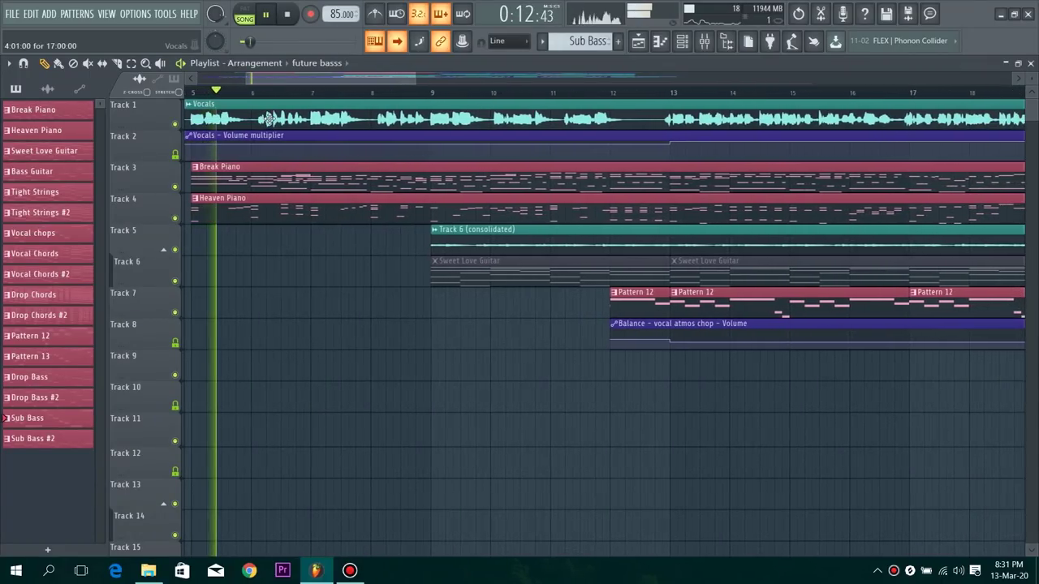
- Play the song from bar 5 and examine the vocal, piano, strings, riser and build-up tracks leading to the drop
{"action": "scroll", "coordinate": [292, 255], "scroll_direction": "down", "scroll_amount": 14}
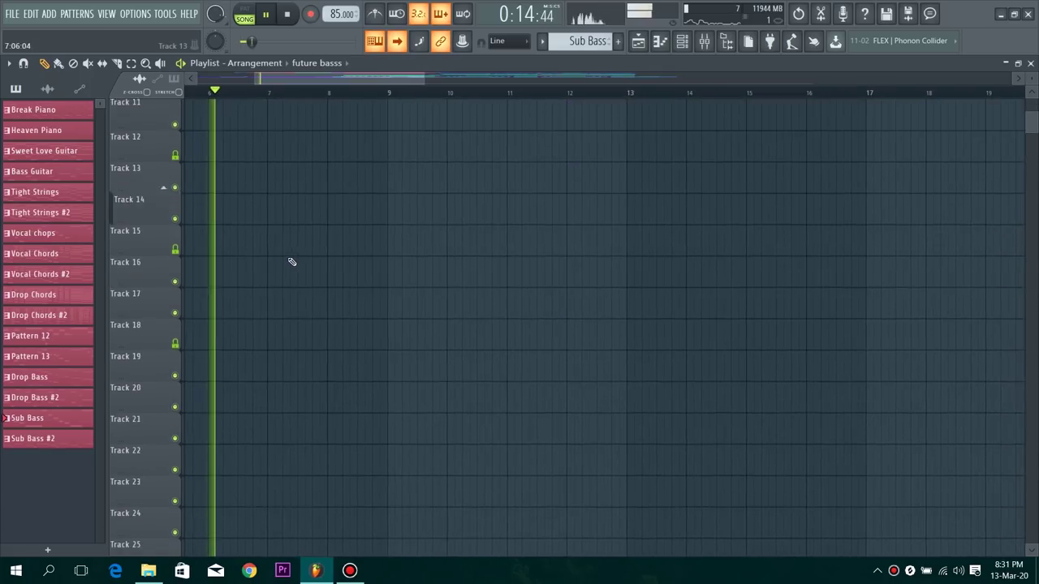
{"action": "scroll", "coordinate": [292, 263], "scroll_direction": "down", "scroll_amount": 7}
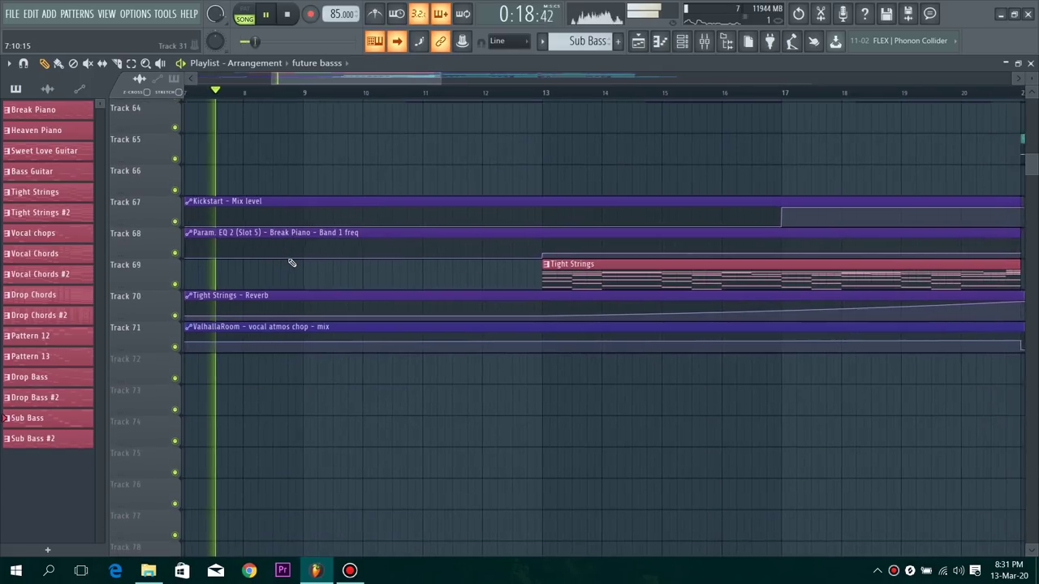
{"action": "scroll", "coordinate": [292, 263], "scroll_direction": "up", "scroll_amount": 2}
{"action": "mouse_move", "coordinate": [1032, 79]}
{"action": "left_mouse_down"}
{"action": "mouse_move", "coordinate": [1033, 91]}
{"action": "mouse_move", "coordinate": [1033, 79]}
{"action": "left_mouse_up"}
{"action": "scroll", "coordinate": [842, 296], "scroll_direction": "up", "scroll_amount": 1}
{"action": "scroll", "coordinate": [841, 295], "scroll_direction": "up", "scroll_amount": 6}
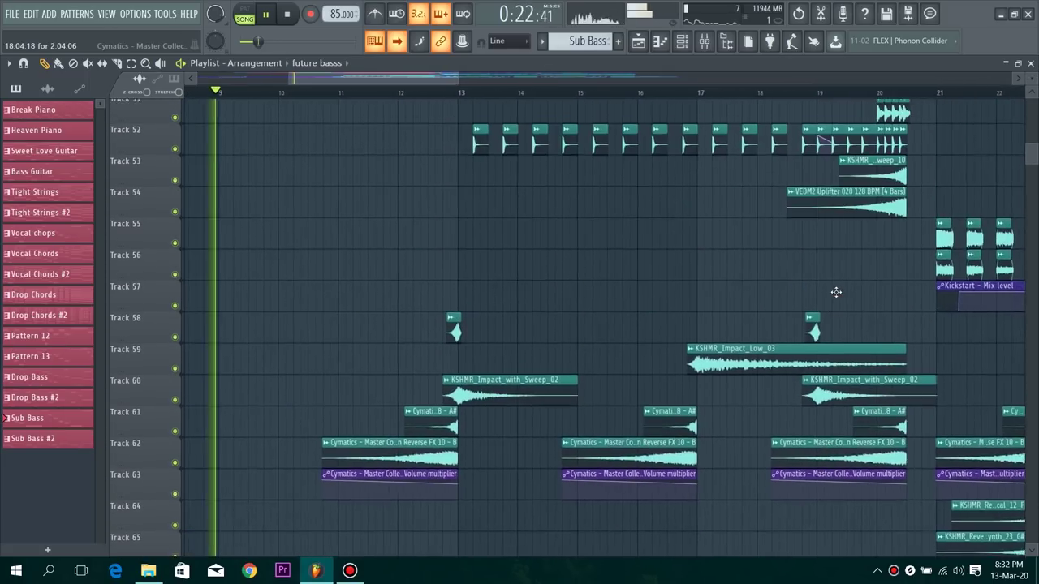
{"action": "scroll", "coordinate": [838, 294], "scroll_direction": "up", "scroll_amount": 4}
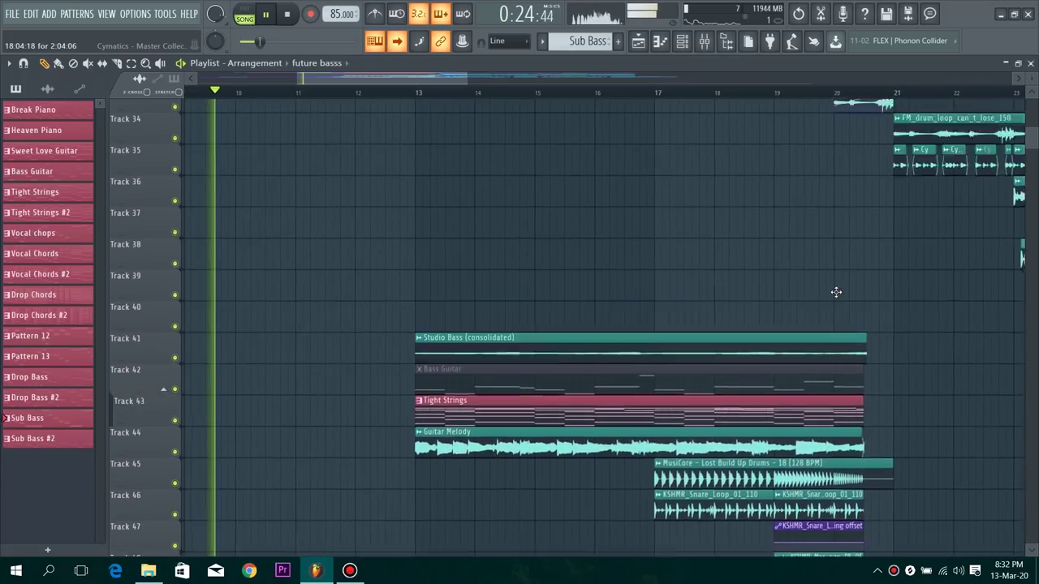
{"action": "scroll", "coordinate": [840, 296], "scroll_direction": "up", "scroll_amount": 6}
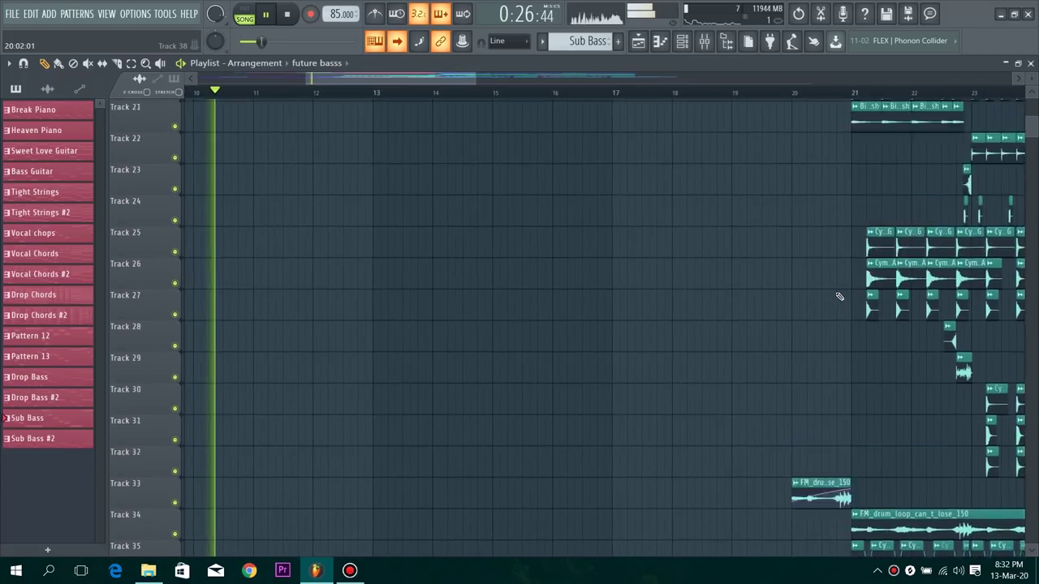
{"action": "scroll", "coordinate": [840, 297], "scroll_direction": "up", "scroll_amount": 2}
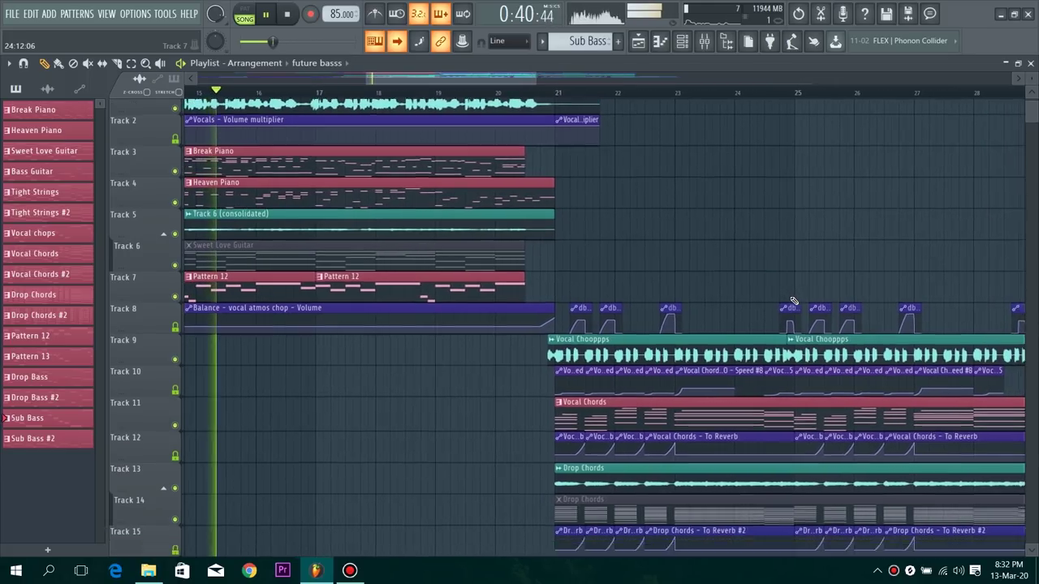
{"action": "scroll", "coordinate": [795, 305], "scroll_direction": "down", "scroll_amount": 8}
{"action": "scroll", "coordinate": [797, 312], "scroll_direction": "up", "scroll_amount": 8}
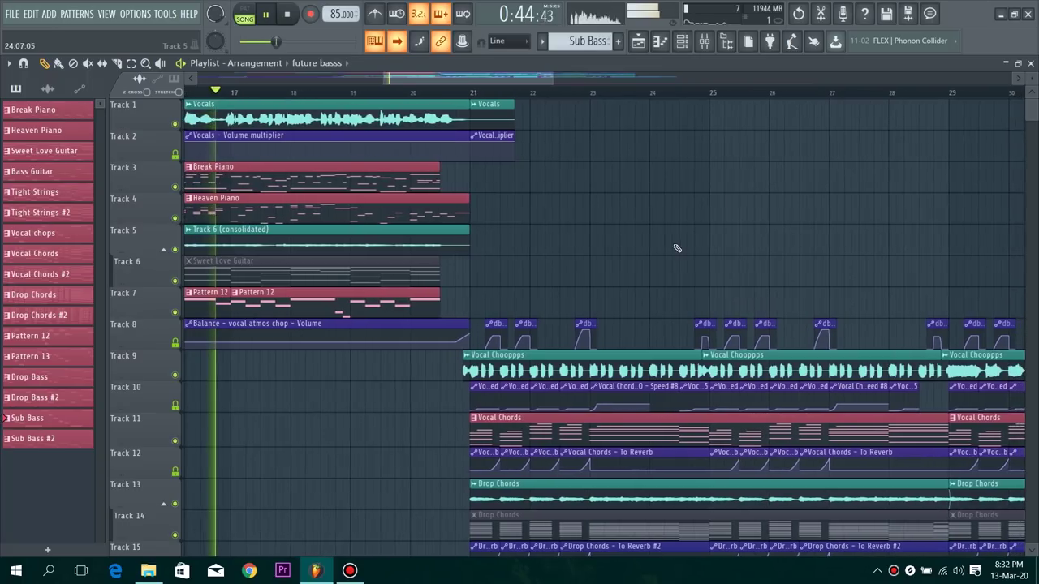
- Examine the chord, bass, automation and drum tracks of the full drop from bar 21 during playback
{"action": "scroll", "coordinate": [605, 325], "scroll_direction": "down", "scroll_amount": 1}
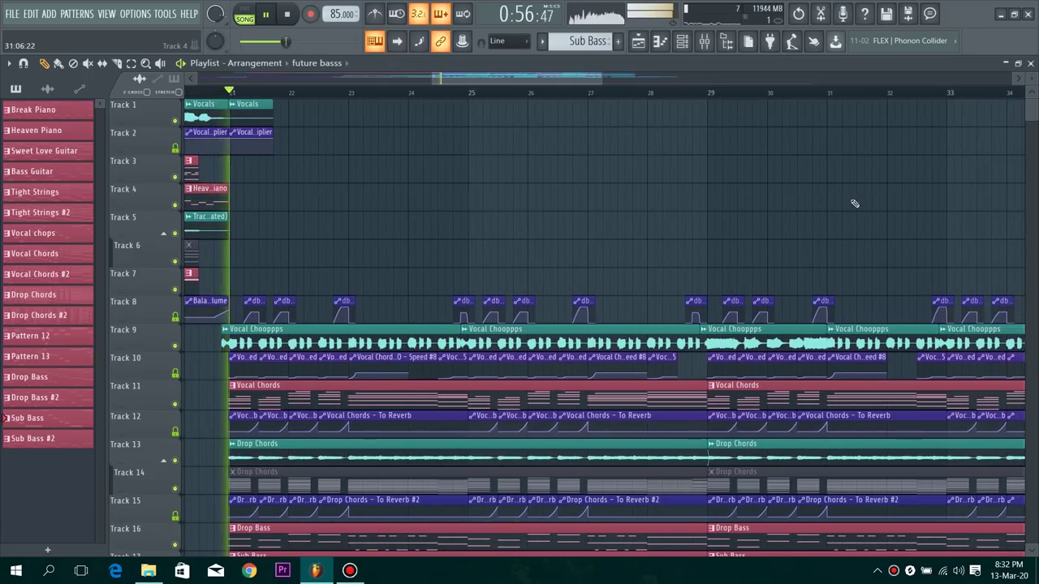
{"action": "scroll", "coordinate": [855, 204], "scroll_direction": "down", "scroll_amount": 5}
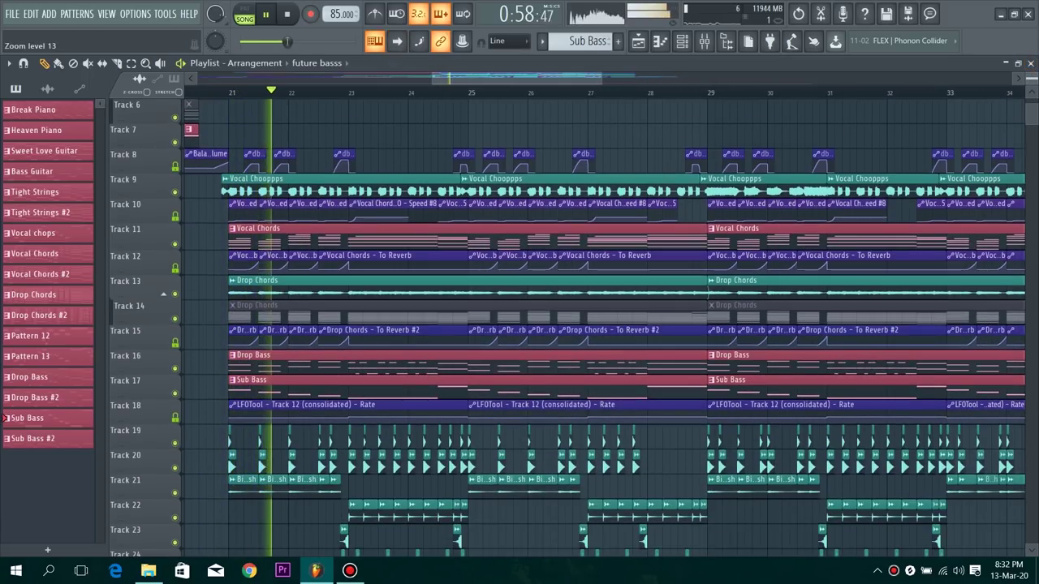
{"action": "scroll", "coordinate": [896, 242], "scroll_direction": "down", "scroll_amount": 13}
{"action": "scroll", "coordinate": [896, 242], "scroll_direction": "down", "scroll_amount": 7}
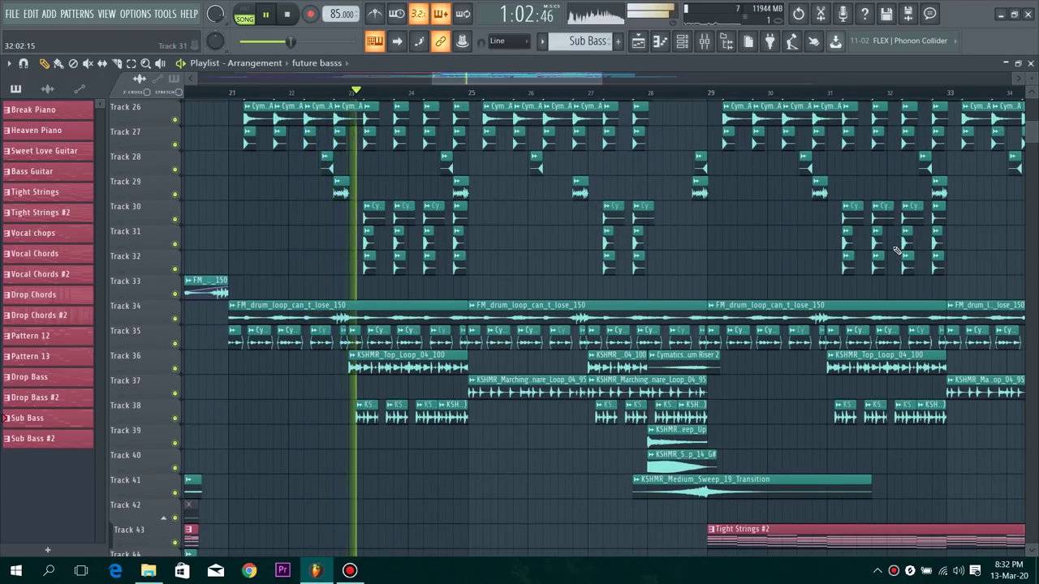
- Examine the vocal chop, chord, bass, drum and sweep transition tracks while the first half of the drop plays to bar 29
{"action": "scroll", "coordinate": [897, 250], "scroll_direction": "up", "scroll_amount": 13}
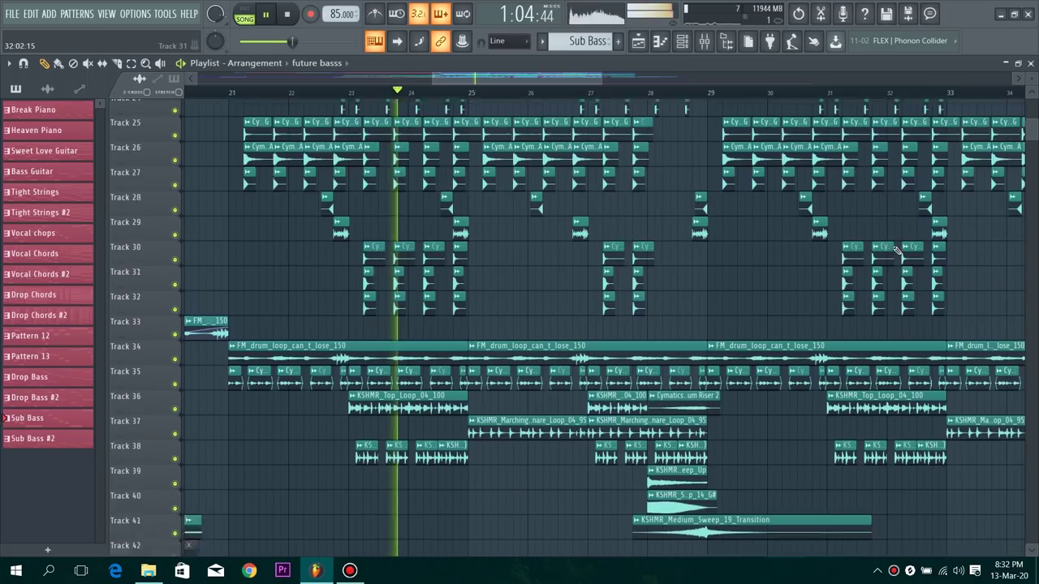
{"action": "scroll", "coordinate": [865, 255], "scroll_direction": "up", "scroll_amount": 3}
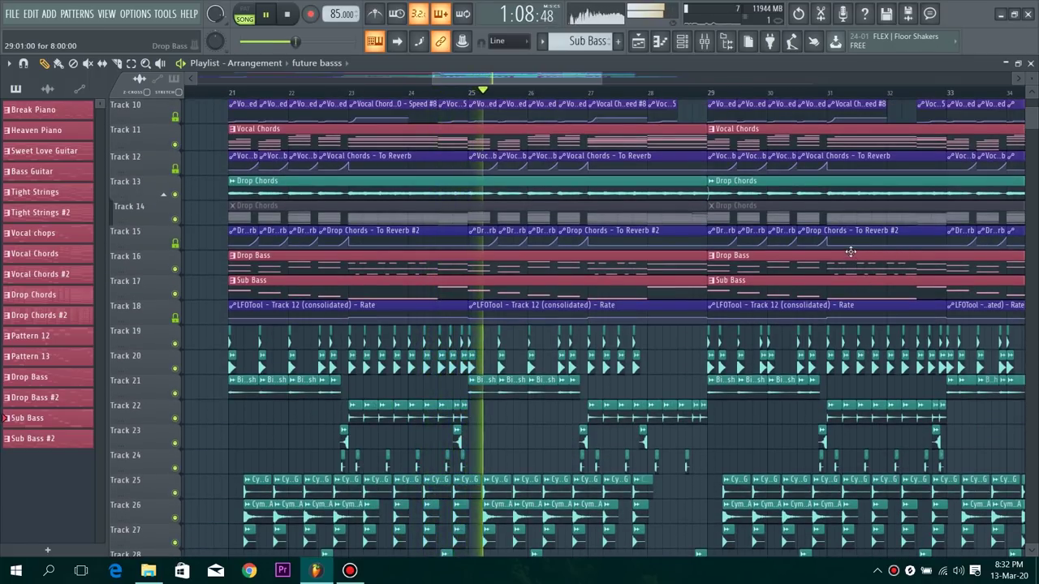
{"action": "scroll", "coordinate": [560, 218], "scroll_direction": "up", "scroll_amount": 9}
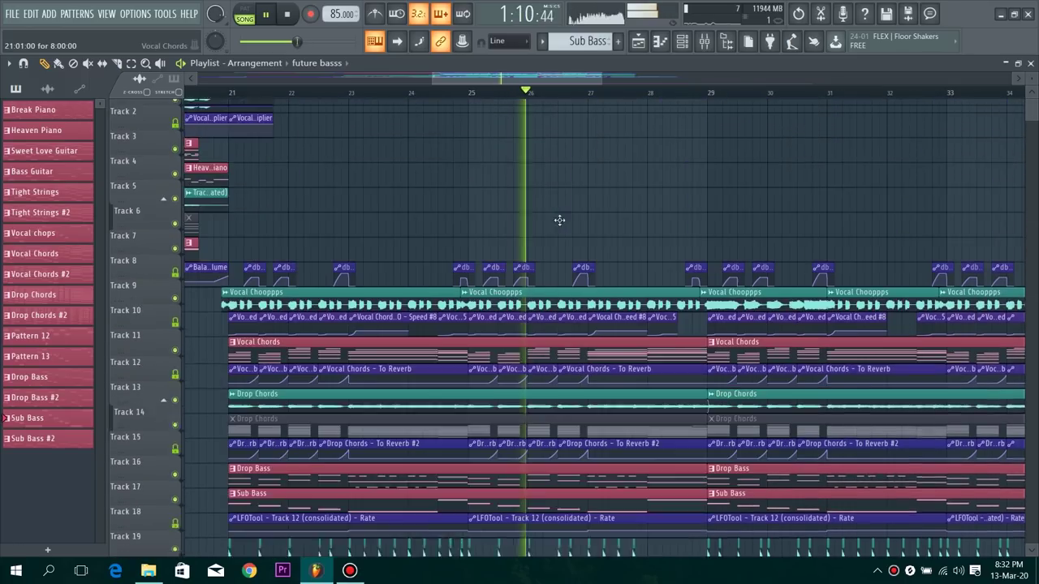
{"action": "scroll", "coordinate": [642, 96], "scroll_direction": "down", "scroll_amount": 3}
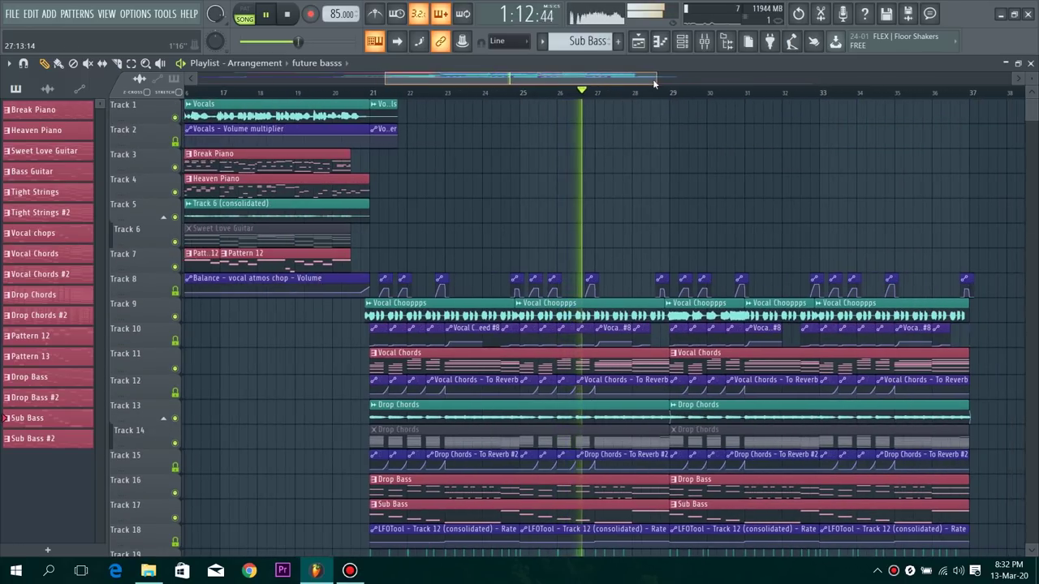
{"action": "scroll", "coordinate": [726, 227], "scroll_direction": "down", "scroll_amount": 8}
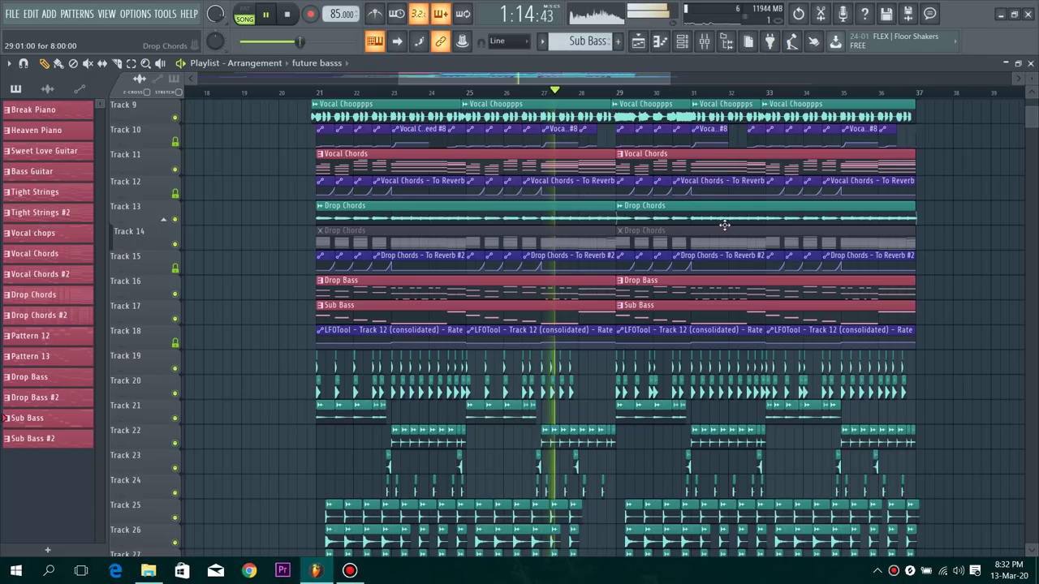
{"action": "scroll", "coordinate": [726, 221], "scroll_direction": "down", "scroll_amount": 18}
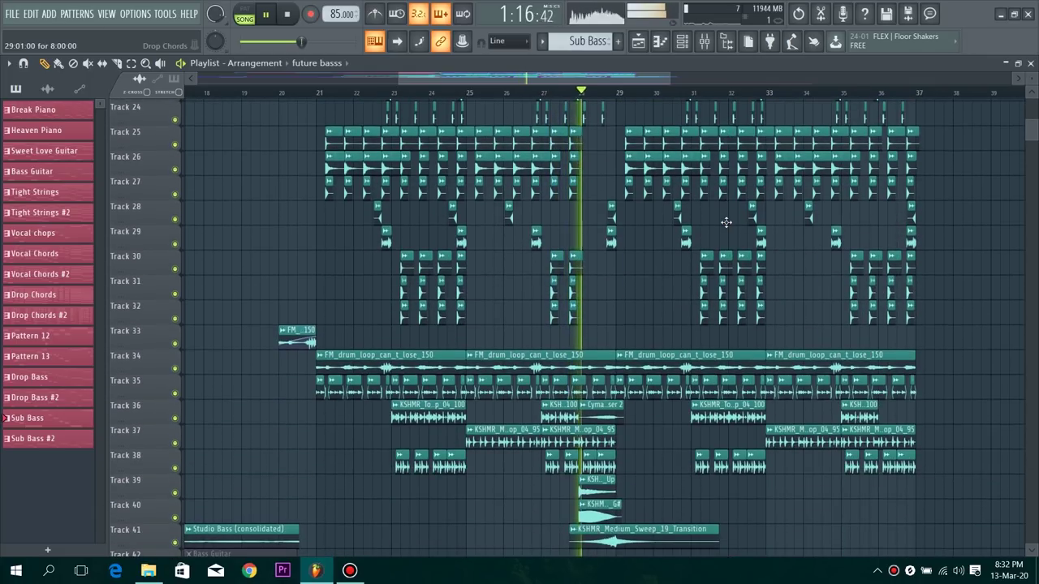
{"action": "scroll", "coordinate": [730, 235], "scroll_direction": "down", "scroll_amount": 7}
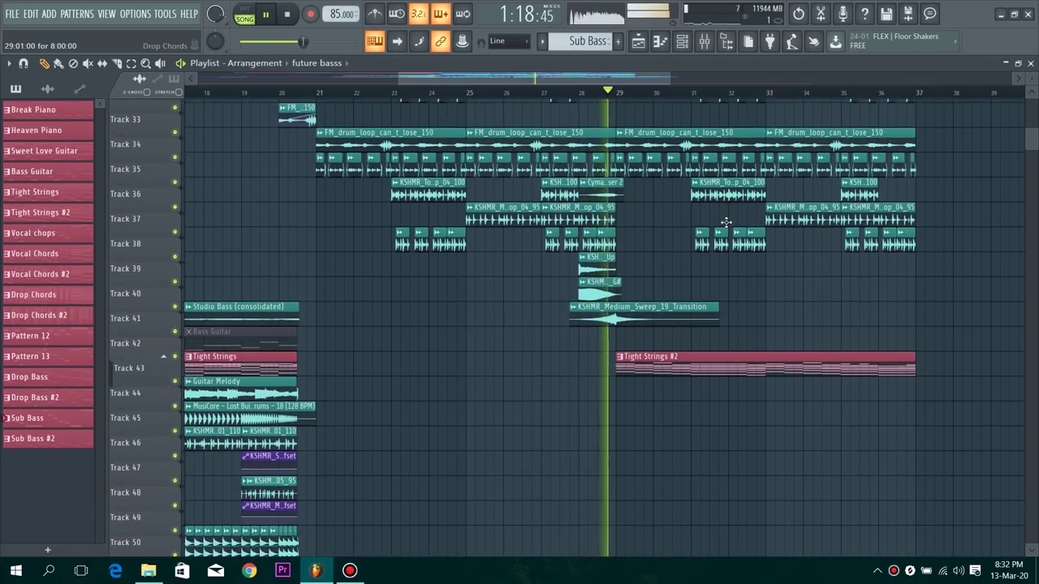
- Examine the Tight Strings #2 layer and the vocal, chord, bass and drum tracks during playback of the drop's second half from bar 29
{"action": "scroll", "coordinate": [772, 98], "scroll_direction": "up", "scroll_amount": 3}
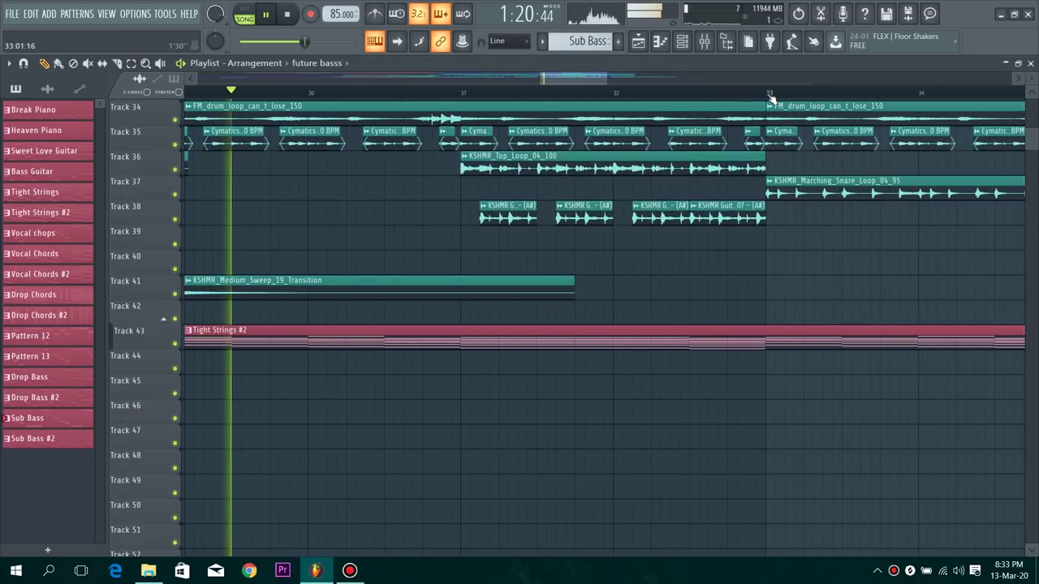
{"action": "scroll", "coordinate": [772, 98], "scroll_direction": "down", "scroll_amount": 5}
{"action": "scroll", "coordinate": [804, 190], "scroll_direction": "up", "scroll_amount": 7}
{"action": "scroll", "coordinate": [805, 191], "scroll_direction": "up", "scroll_amount": 20}
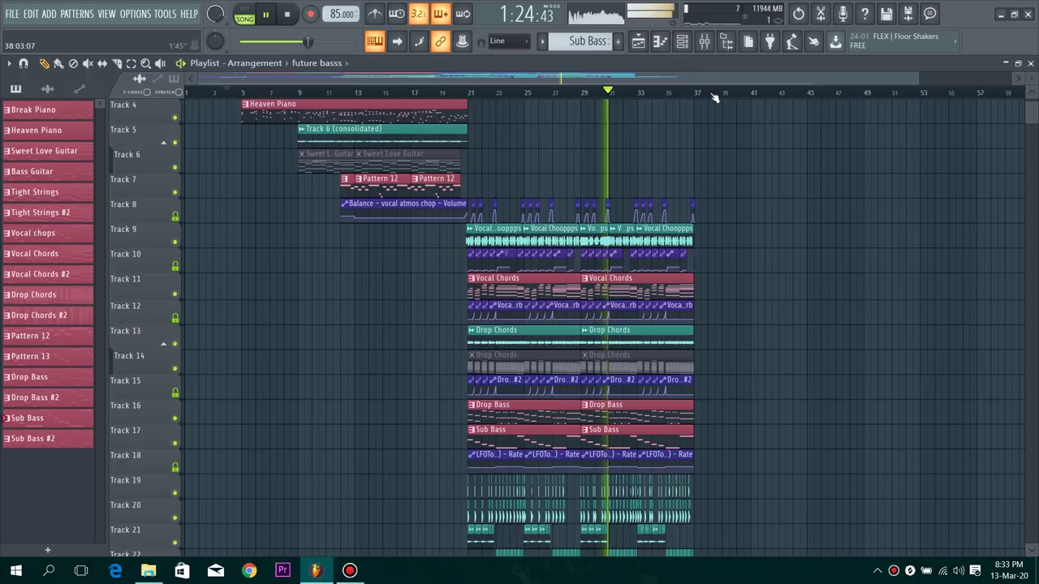
{"action": "scroll", "coordinate": [714, 97], "scroll_direction": "up", "scroll_amount": 3}
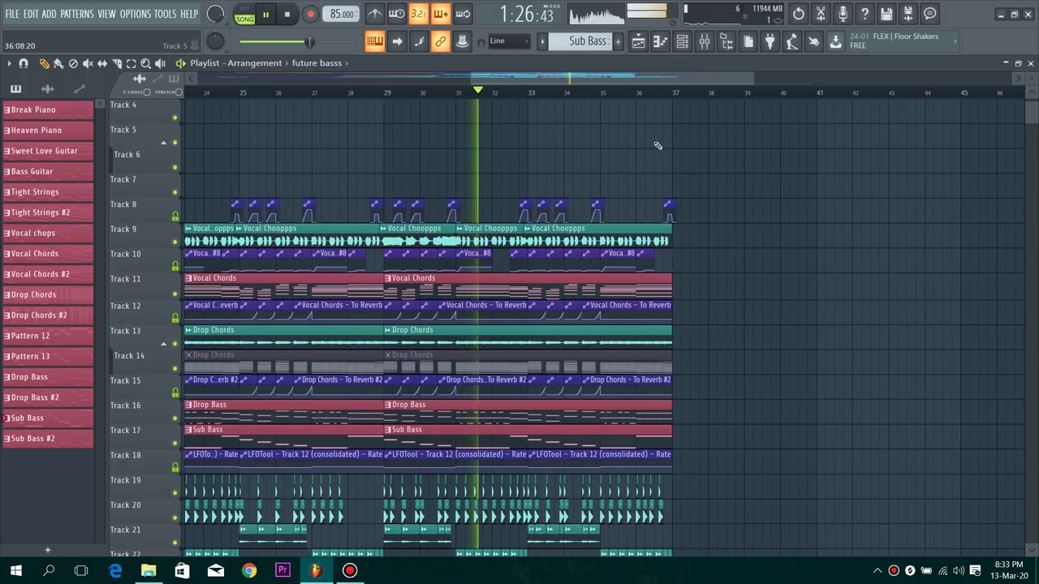
{"action": "scroll", "coordinate": [653, 147], "scroll_direction": "down", "scroll_amount": 10}
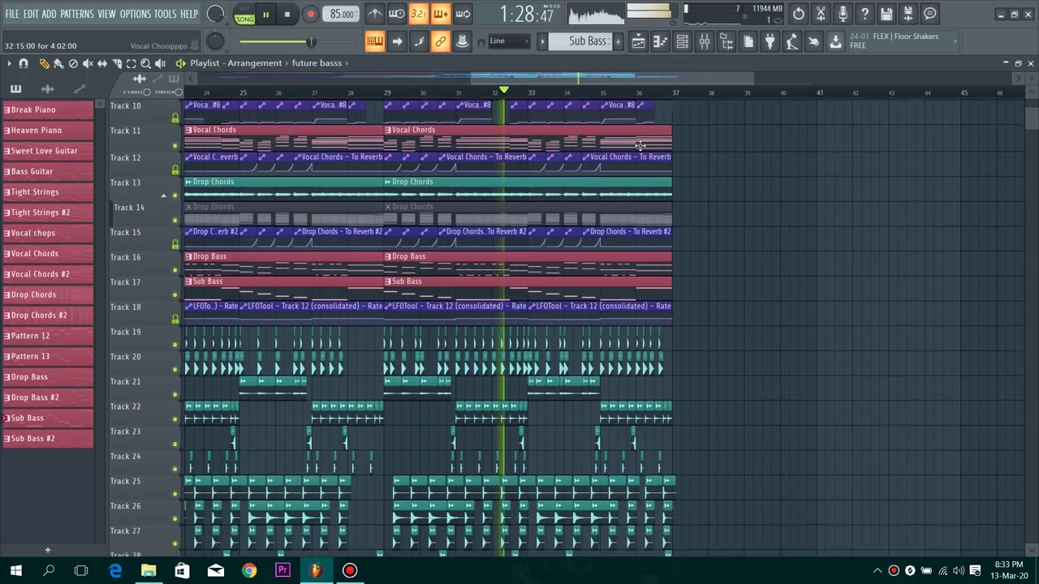
{"action": "scroll", "coordinate": [642, 145], "scroll_direction": "down", "scroll_amount": 2}
{"action": "scroll", "coordinate": [641, 146], "scroll_direction": "up", "scroll_amount": 15}
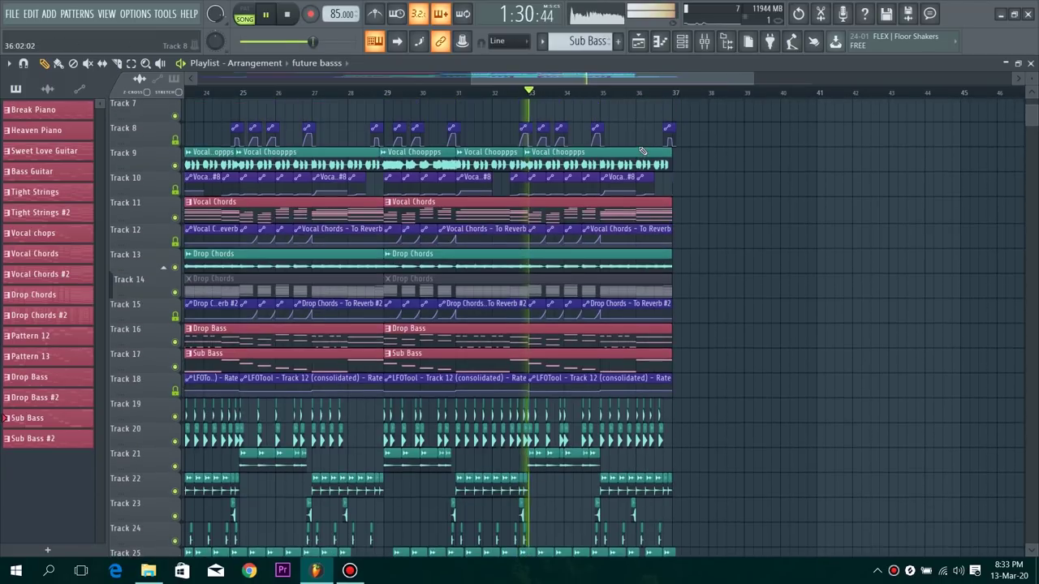
{"action": "scroll", "coordinate": [642, 151], "scroll_direction": "down", "scroll_amount": 8}
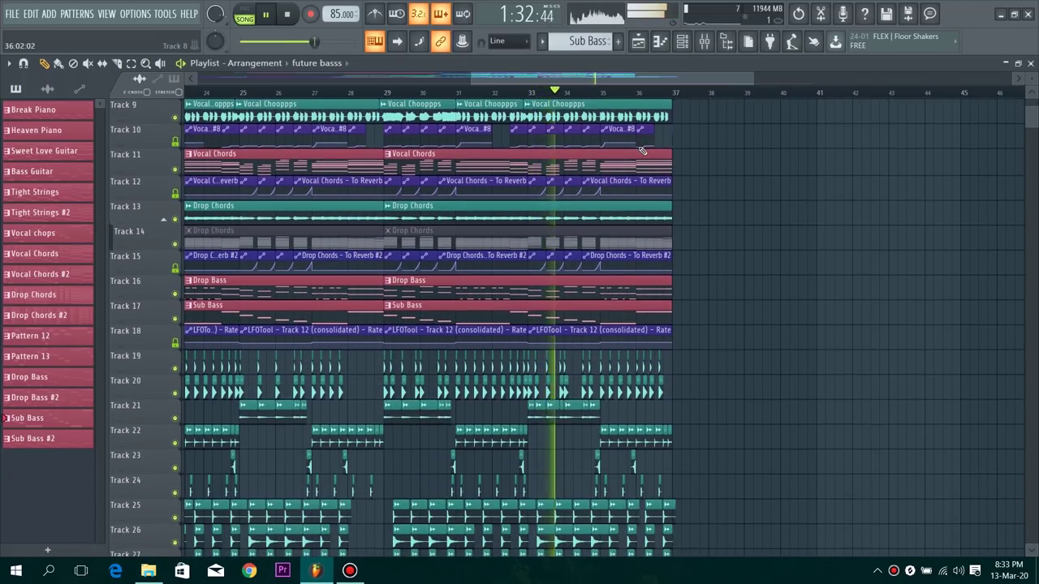